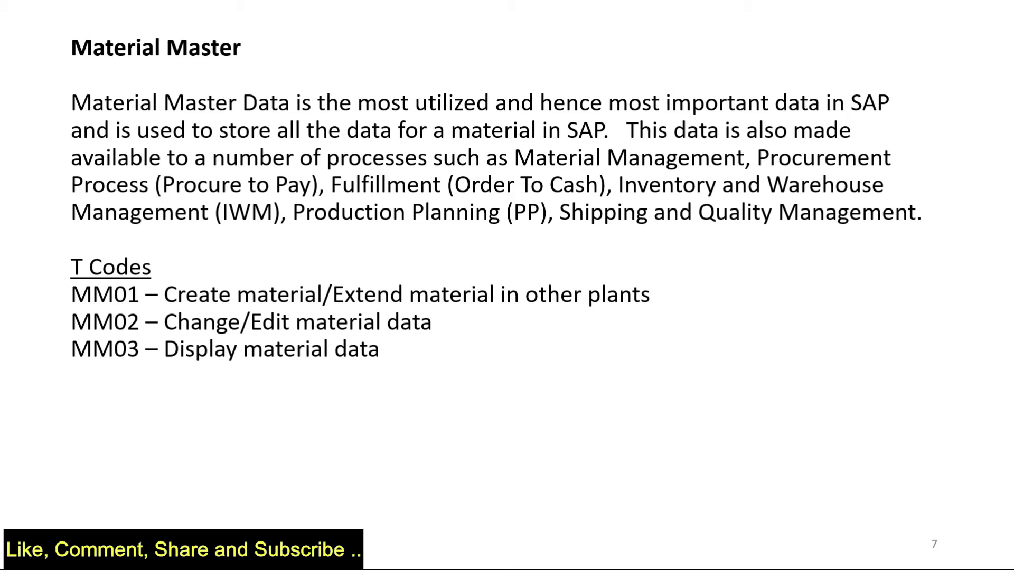
# - Advance the slideshow to the Material Master Views and Material Master in SAP slides
pyautogui.press('Right')
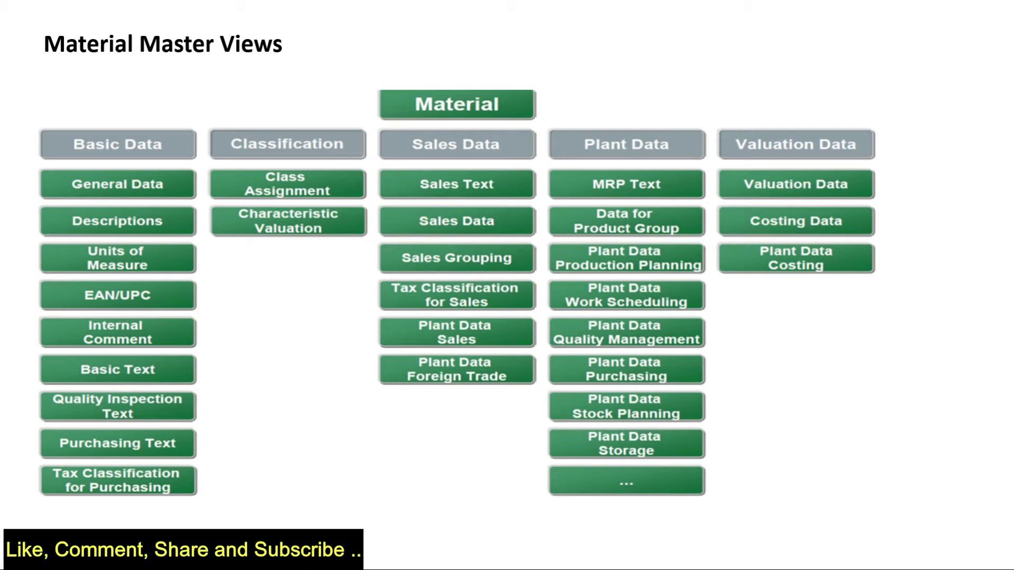
pyautogui.press('Right')
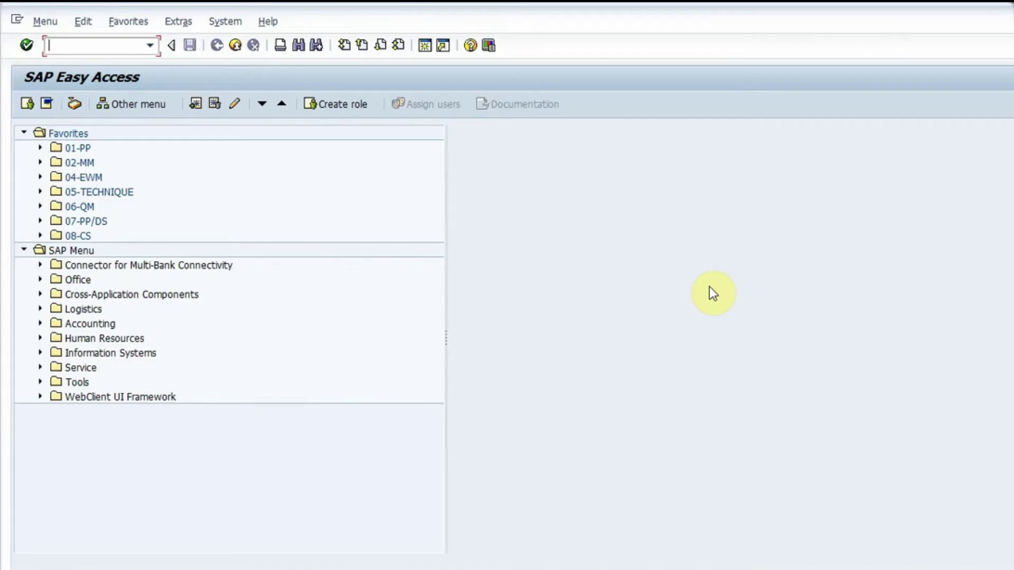
# - Start MM01, enter material SFG_001 and confirm to reach the view selection list
pyautogui.write('mm01')
pyautogui.press('Return')
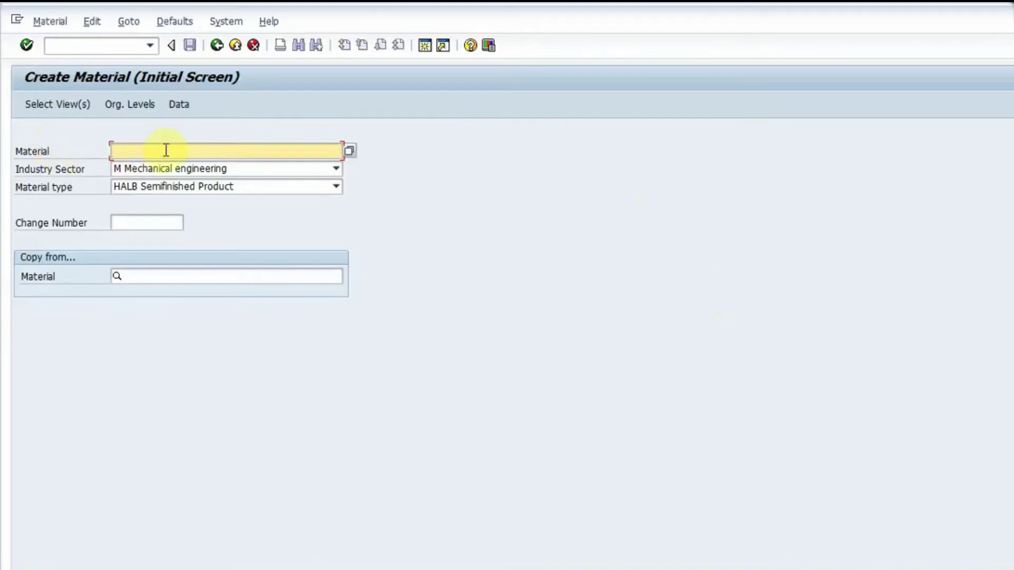
pyautogui.write('sg')
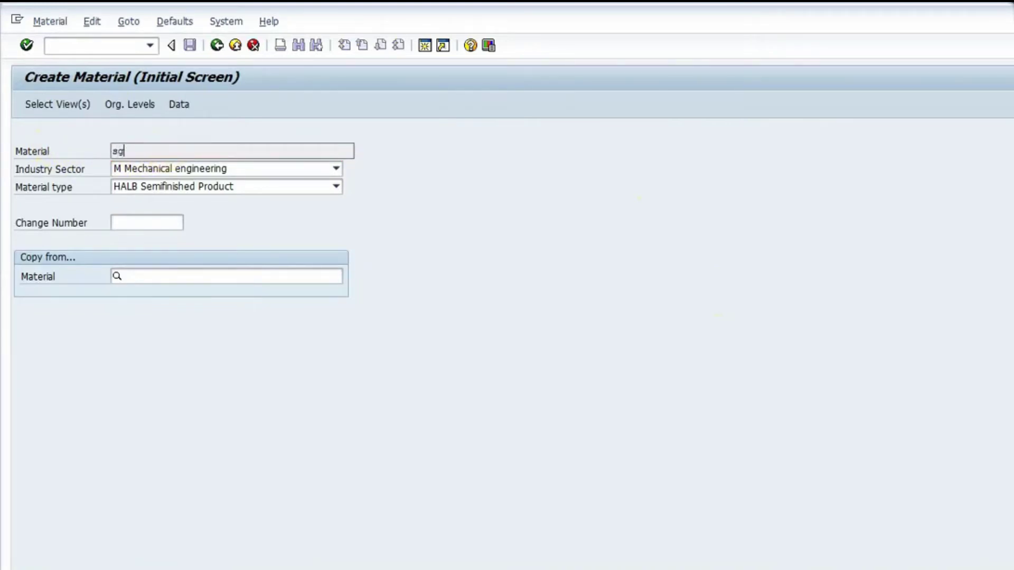
pyautogui.press('BackSpace')
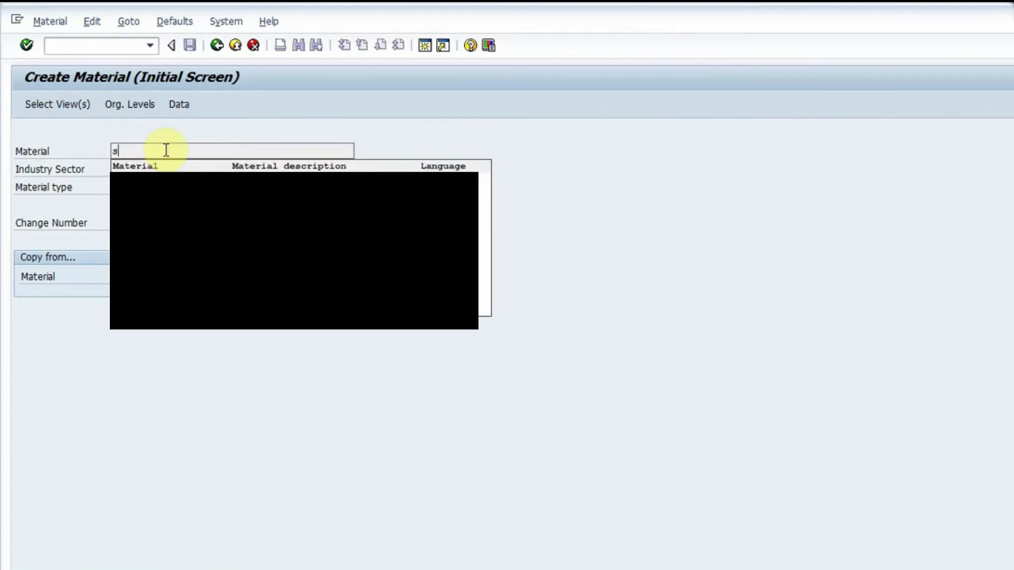
pyautogui.write('fg')
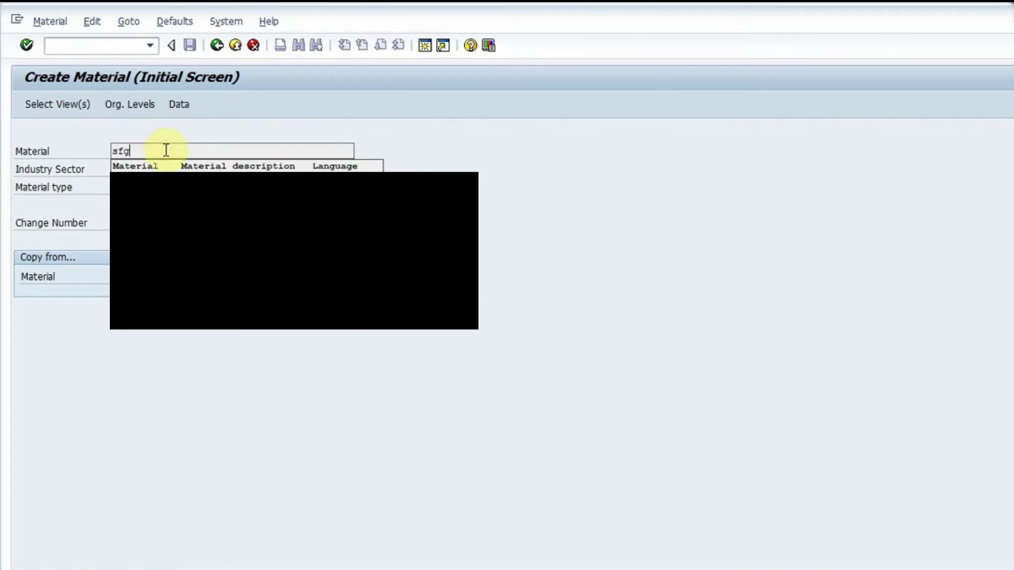
pyautogui.write('_001')
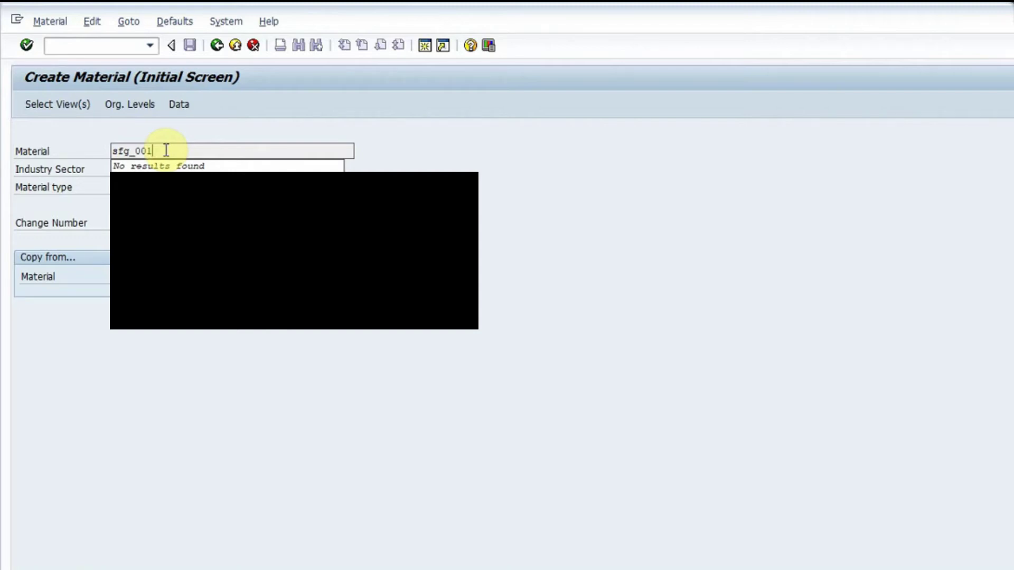
pyautogui.press('BackSpace')
pyautogui.press('BackSpace')
pyautogui.press('BackSpace')
pyautogui.press('BackSpace')
pyautogui.press('BackSpace')
pyautogui.press('BackSpace')
pyautogui.press('BackSpace')
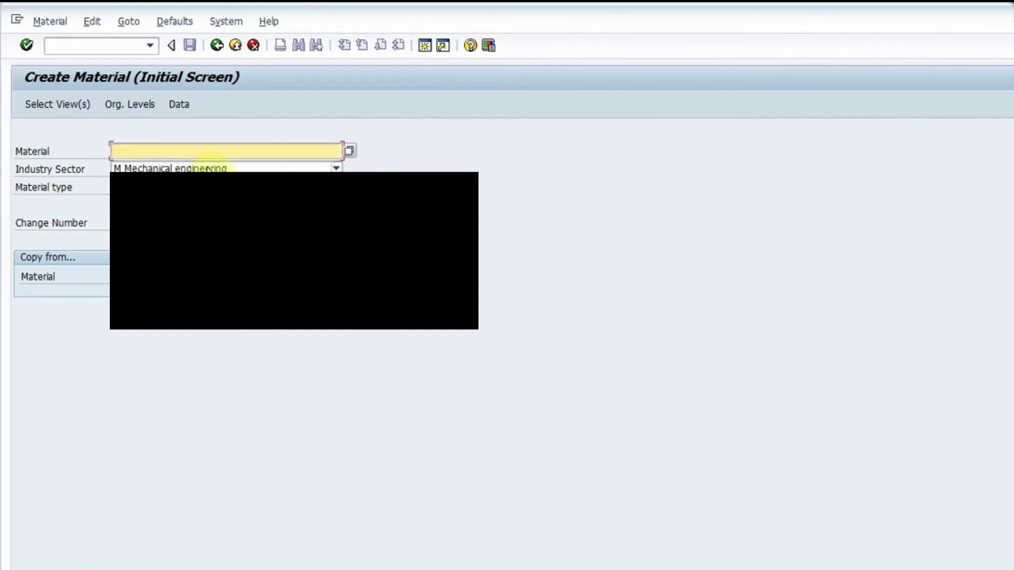
pyautogui.write('sfg')
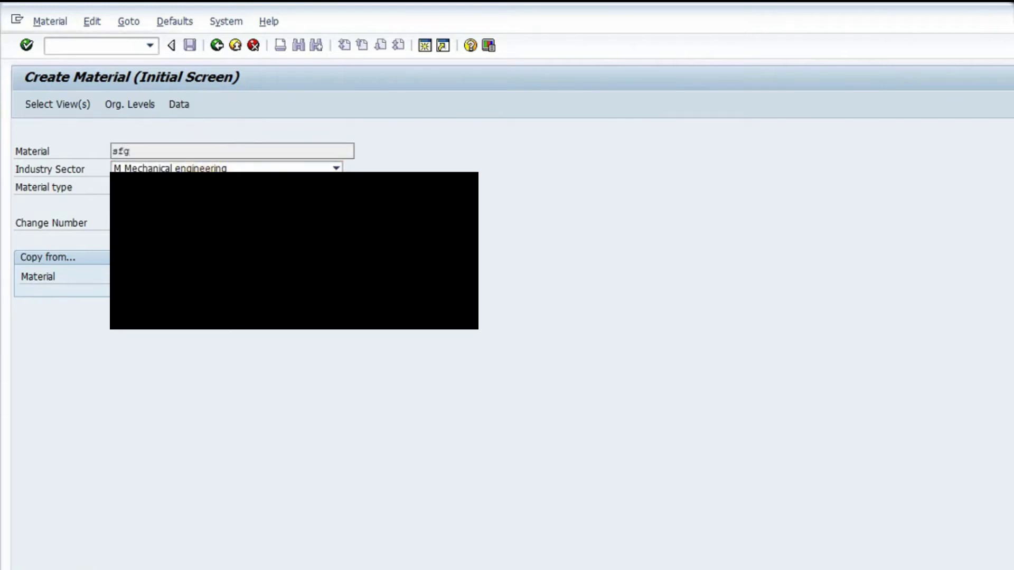
pyautogui.write('_001')
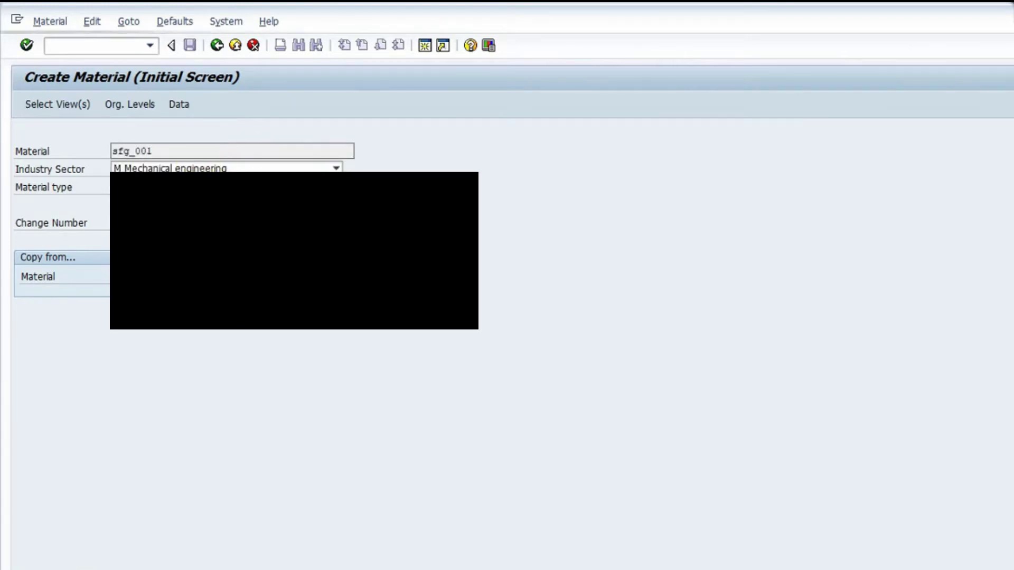
pyautogui.press('Return')
pyautogui.moveTo(360, 163); pyautogui.dragTo(530, 100)
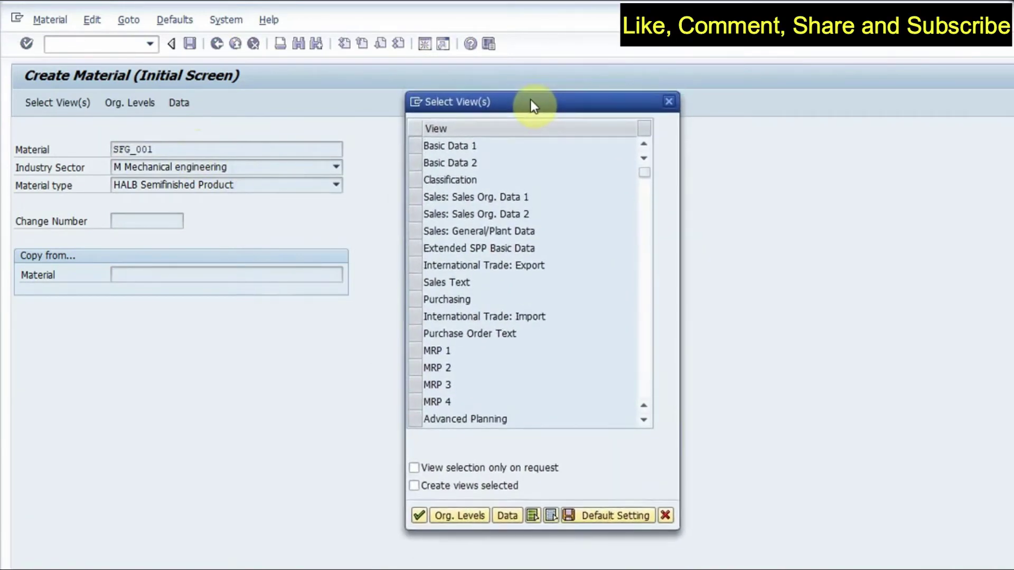
# - Select Basic Data 1 and 2, the three Sales views and Purchasing
pyautogui.click(414, 146)
pyautogui.click(416, 164)
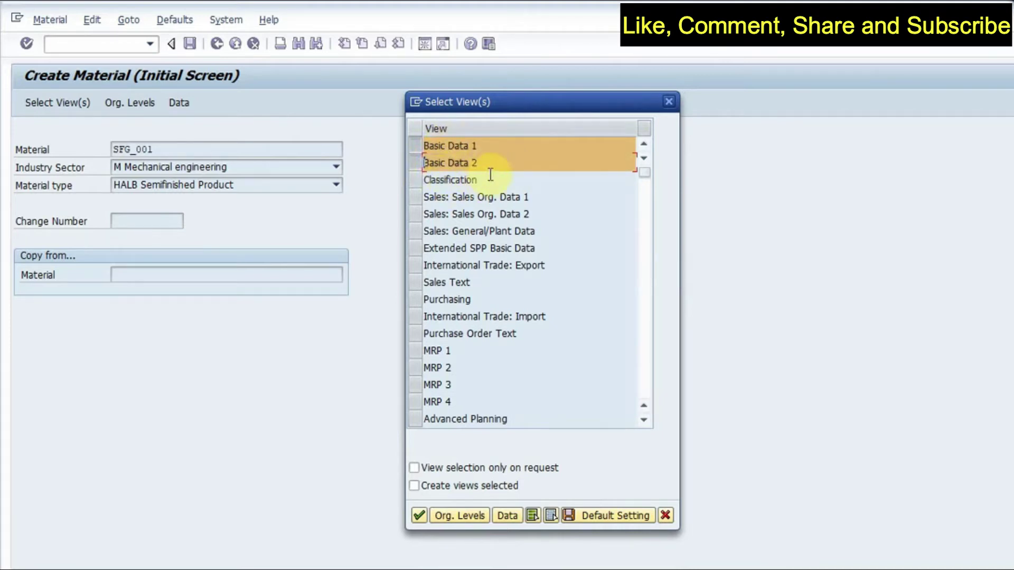
pyautogui.click(415, 197)
pyautogui.click(414, 213)
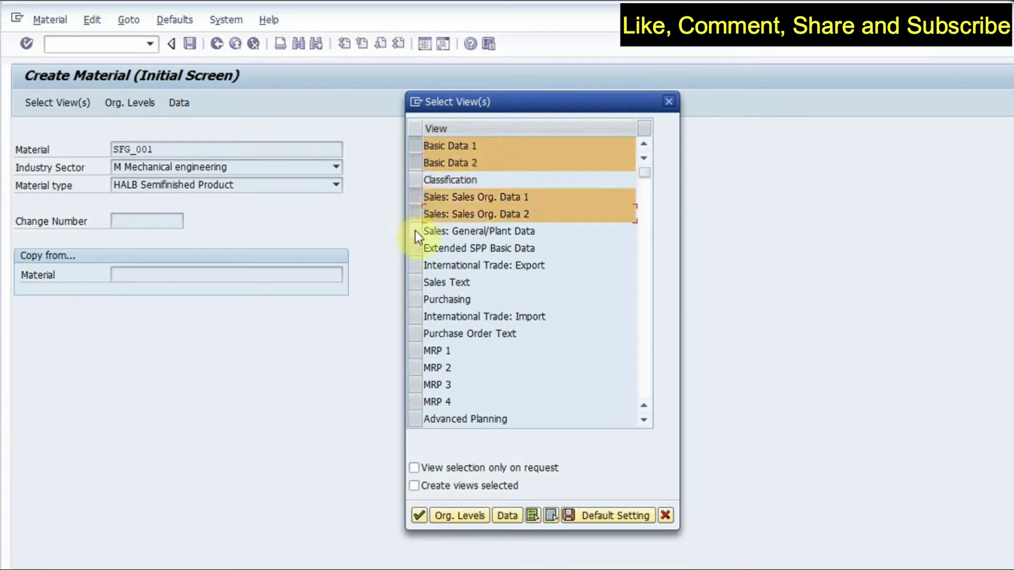
pyautogui.click(415, 231)
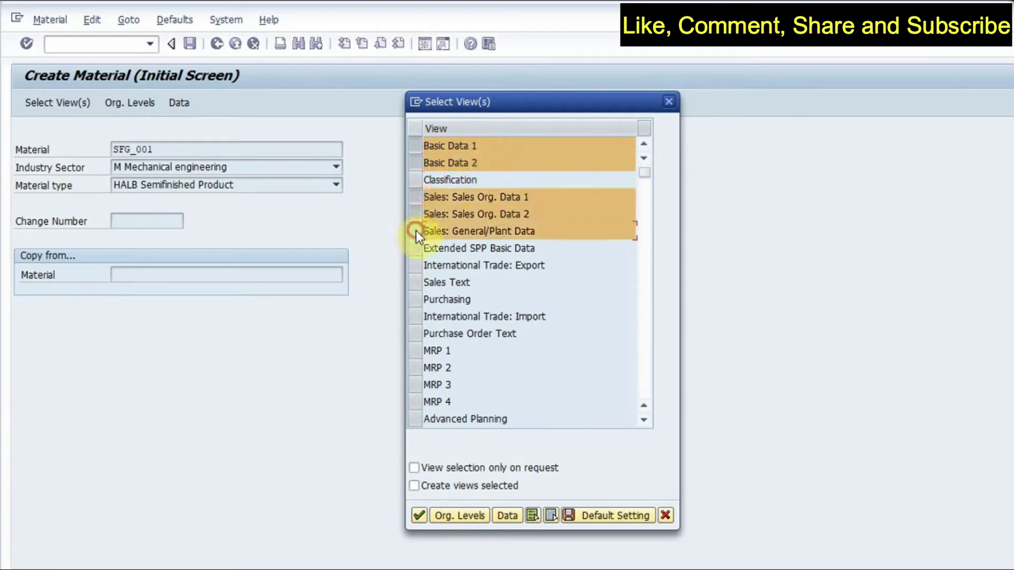
pyautogui.click(415, 300)
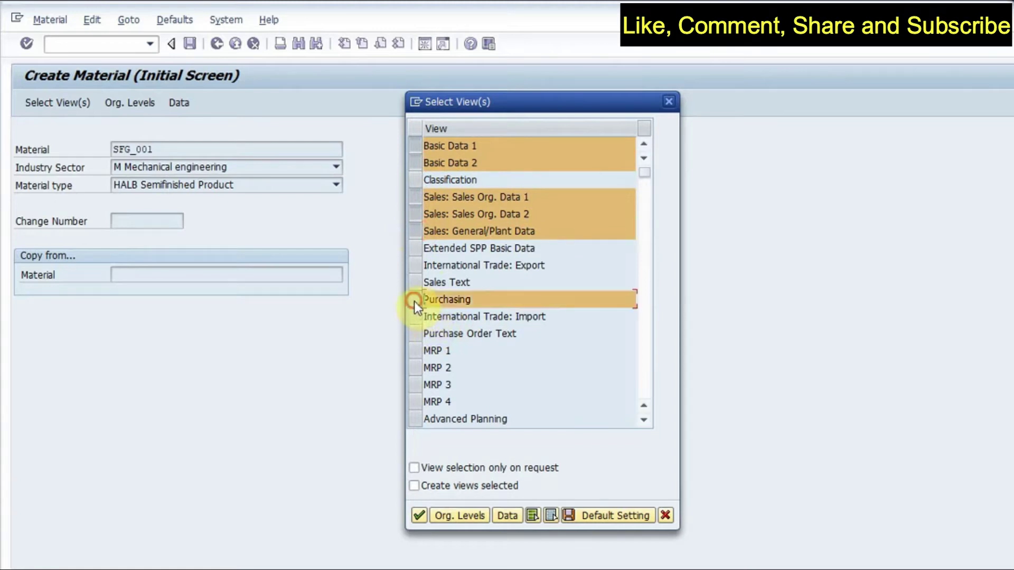
# - Add Accounting 1 and Accounting 2, then proceed to the organizational levels
pyautogui.click(645, 421)
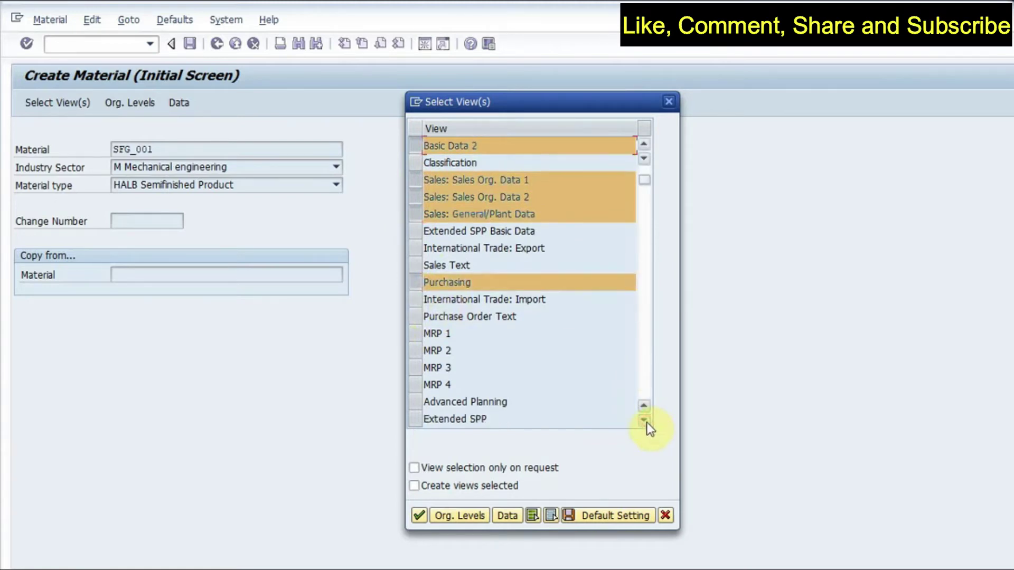
pyautogui.moveTo(647, 191); pyautogui.dragTo(647, 283)
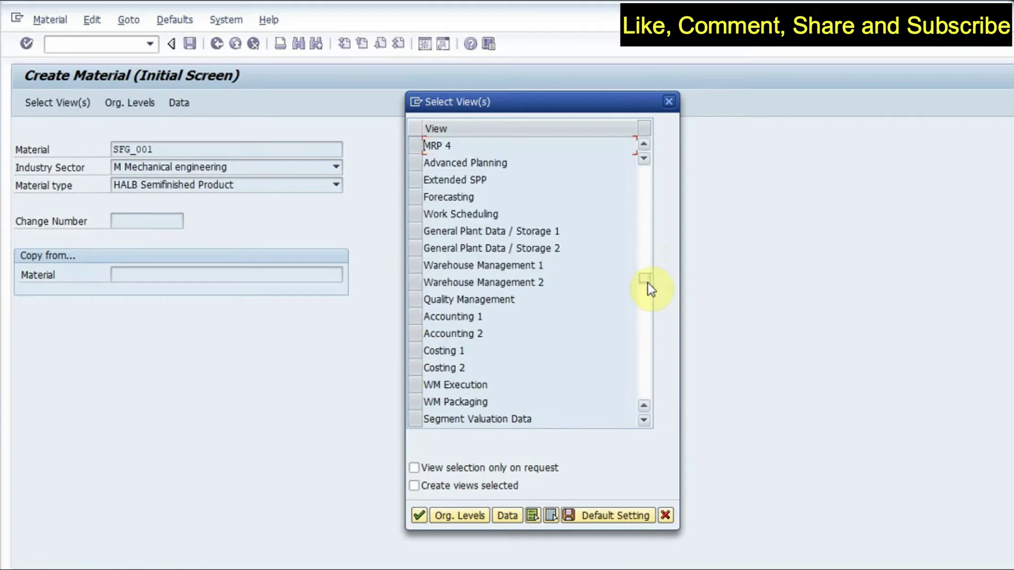
pyautogui.click(421, 317)
pyautogui.click(415, 333)
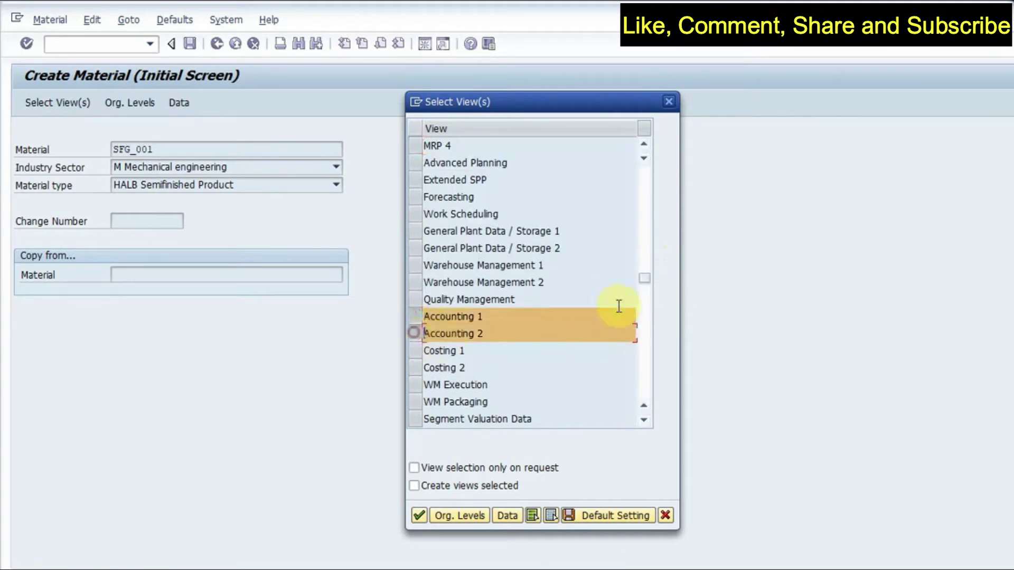
pyautogui.click(651, 144)
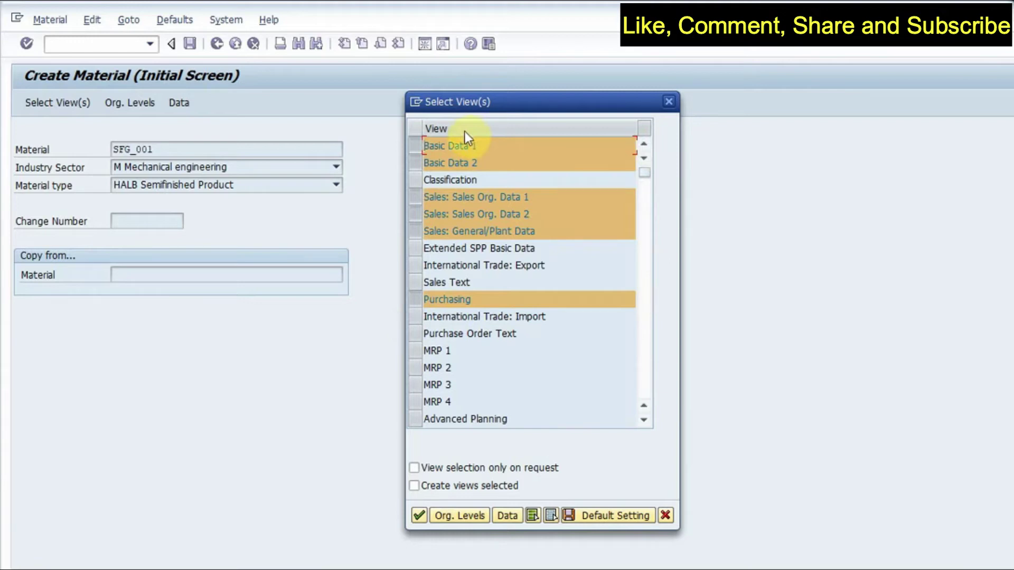
pyautogui.moveTo(644, 172); pyautogui.dragTo(648, 266)
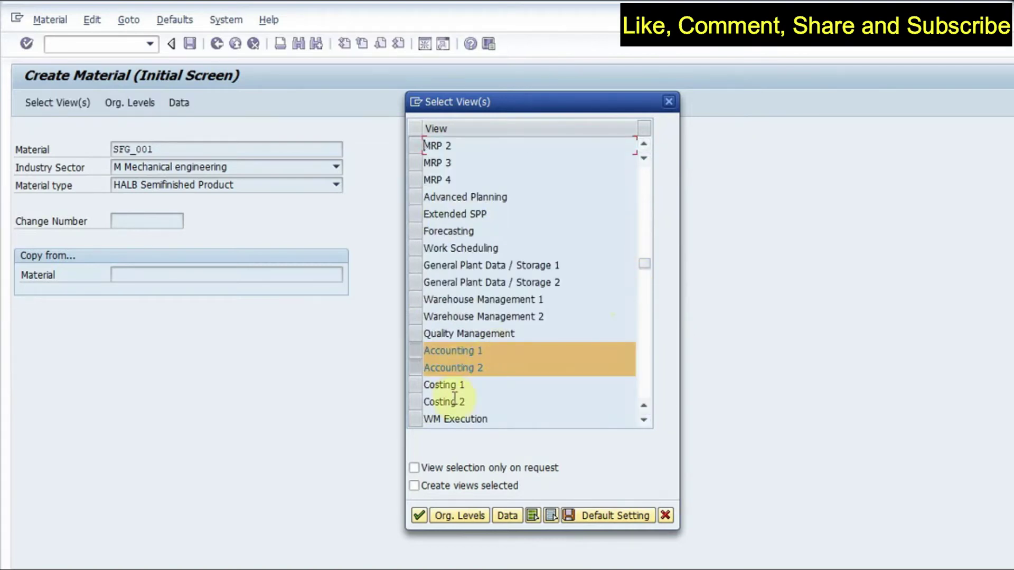
pyautogui.click(458, 515)
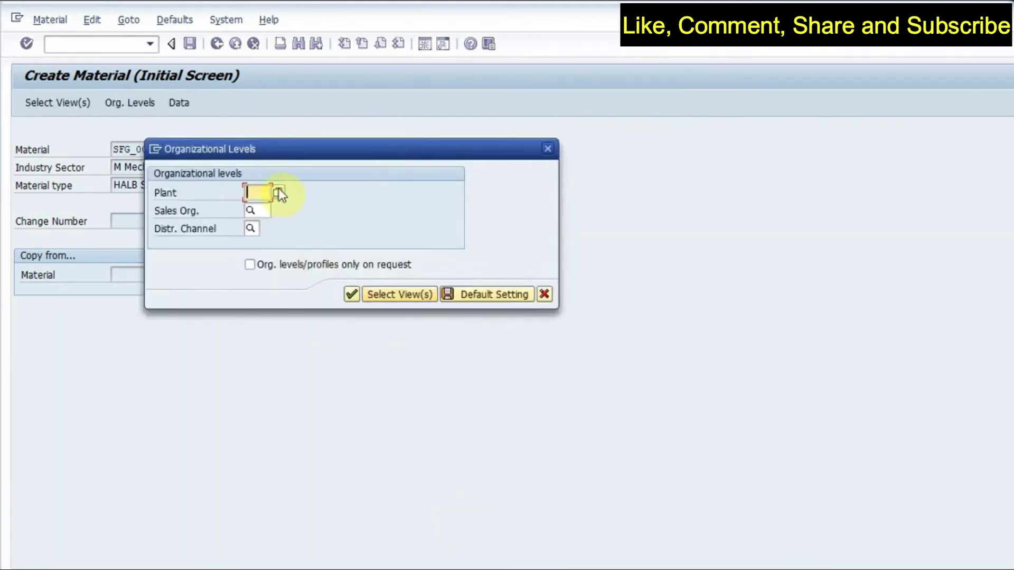
# - Set plant 1710, sales organization 1710 and distribution channel 10, and confirm
pyautogui.click(276, 189)
pyautogui.click(257, 208)
pyautogui.click(256, 210)
pyautogui.click(254, 225)
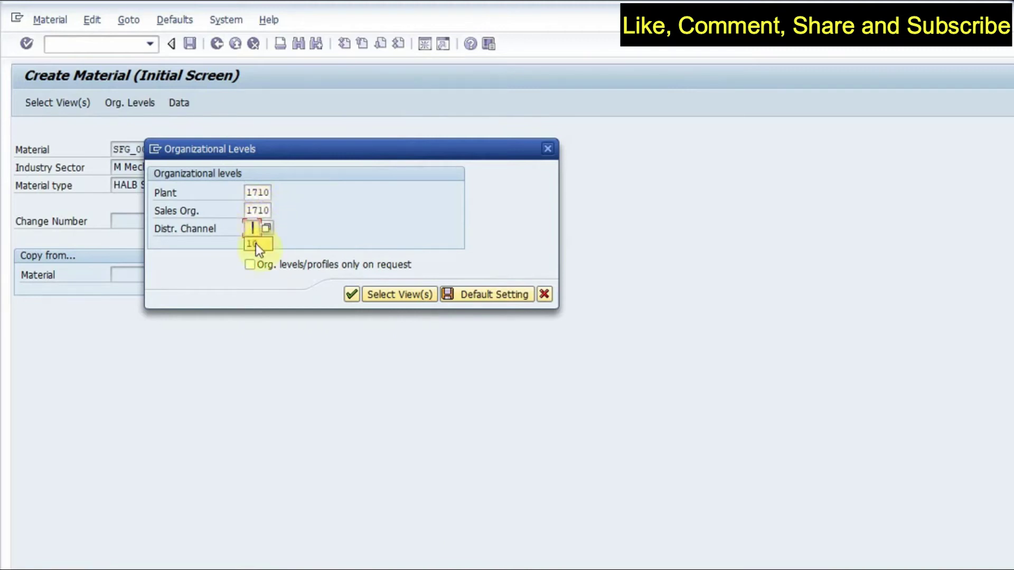
pyautogui.click(256, 243)
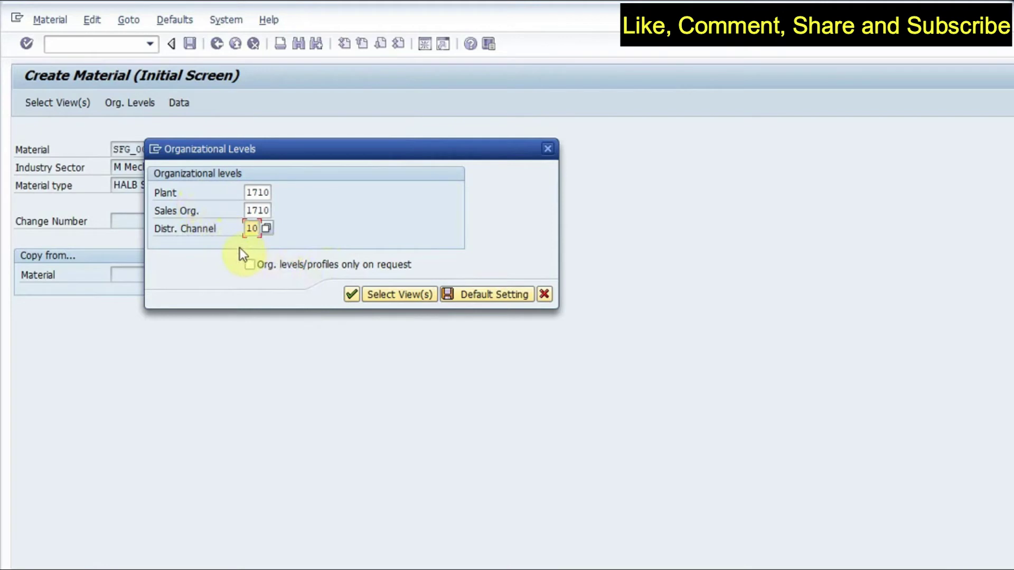
pyautogui.click(354, 293)
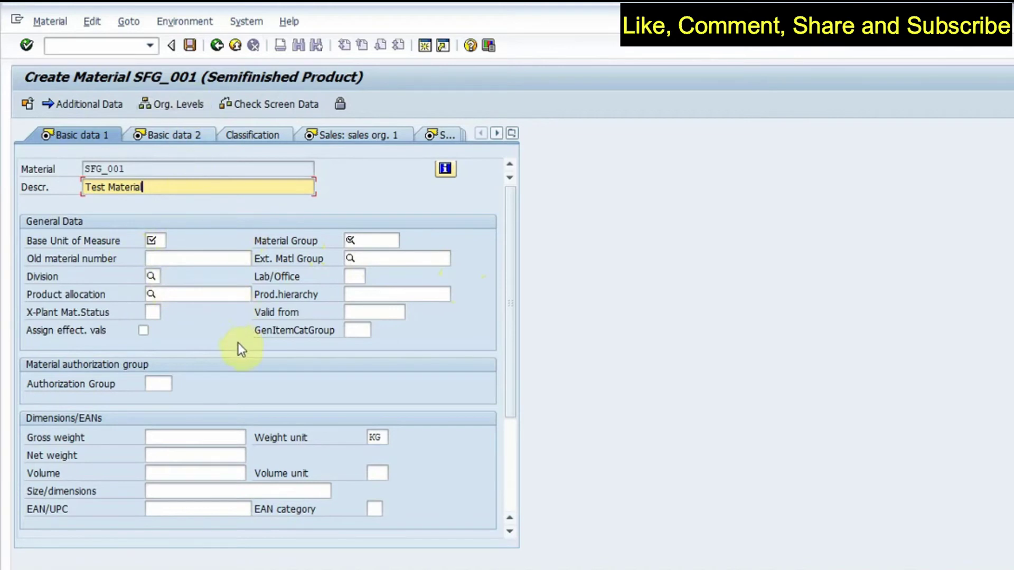
# - Fill in the base unit of measure and material group 01, then advance past Basic data 2
pyautogui.click(366, 240)
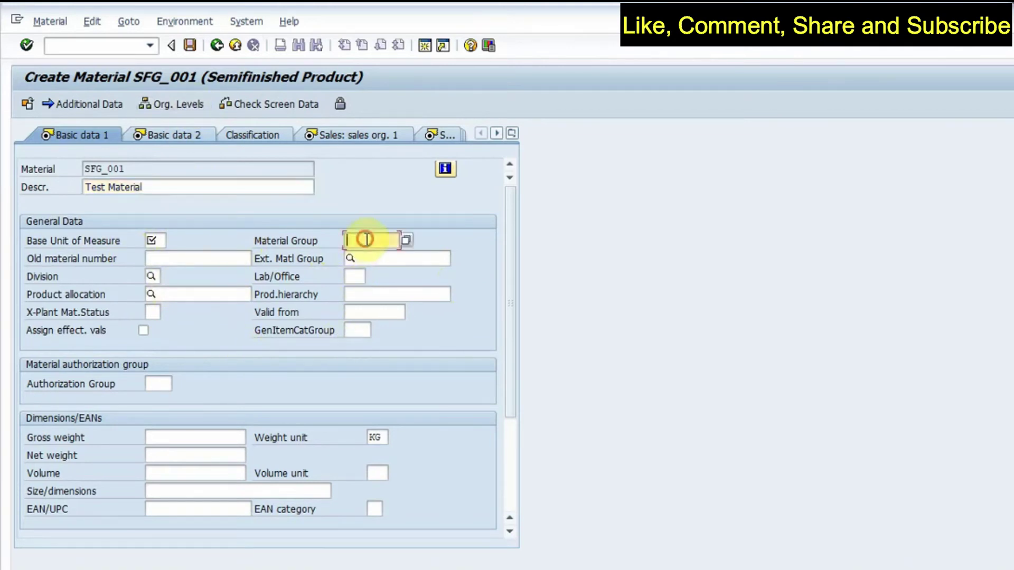
pyautogui.click(158, 239)
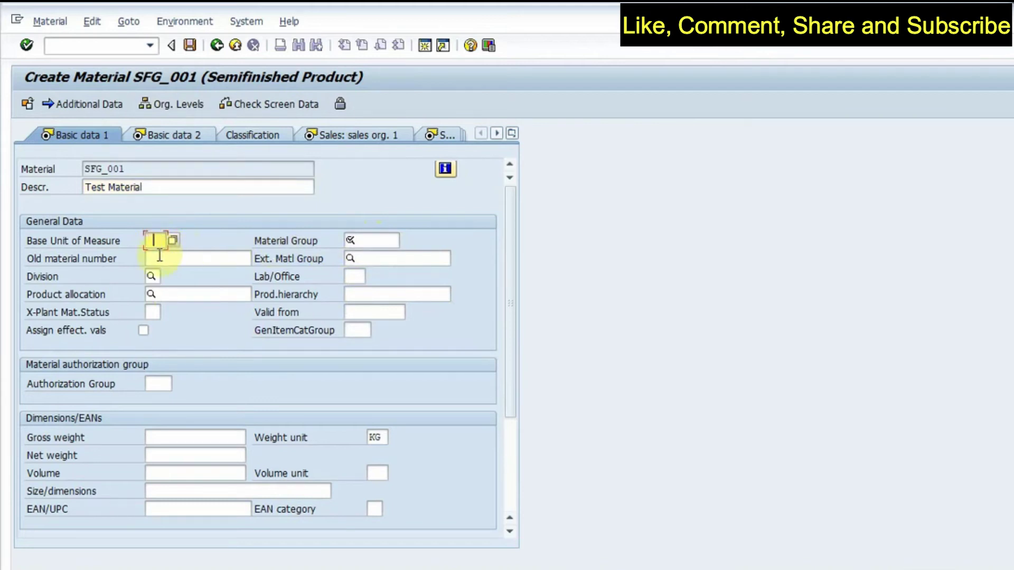
pyautogui.write('e')
pyautogui.click(364, 238)
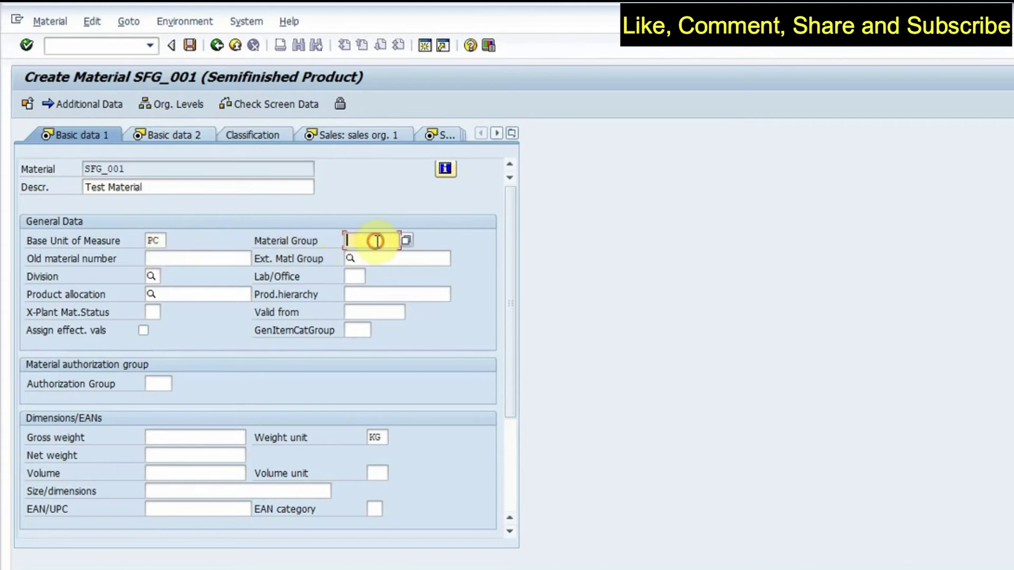
pyautogui.click(406, 240)
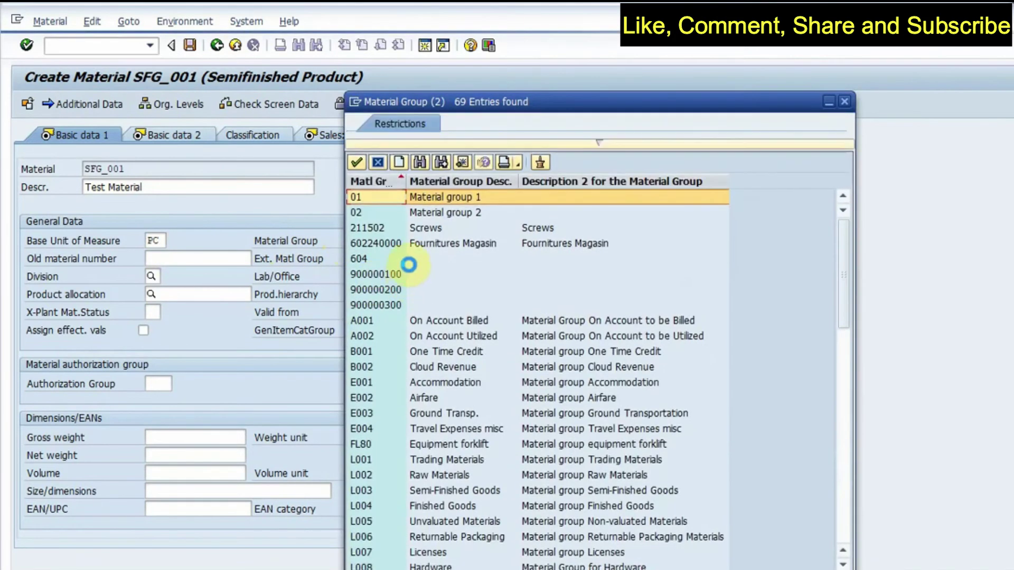
pyautogui.doubleClick(372, 197)
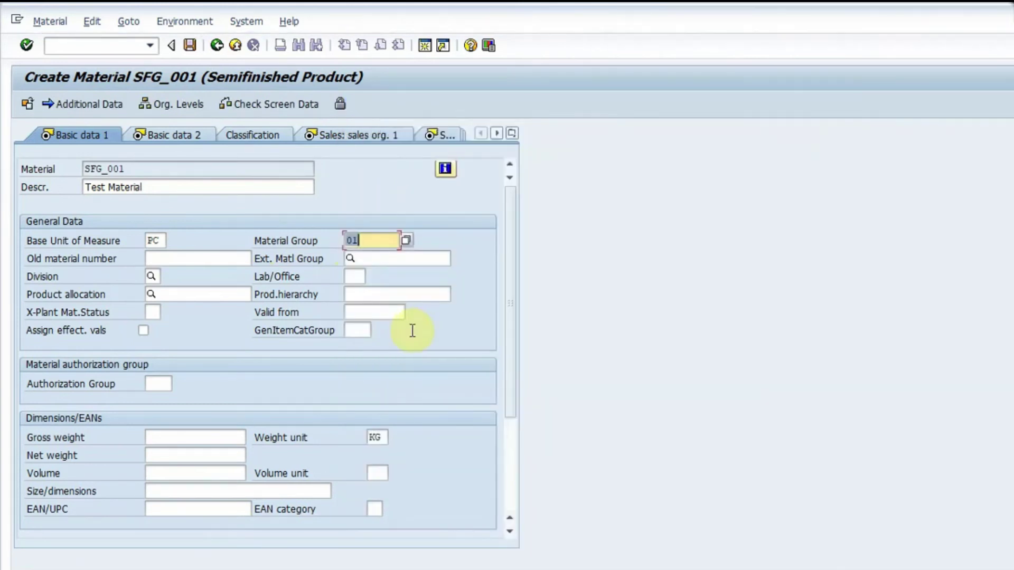
pyautogui.press('Return')
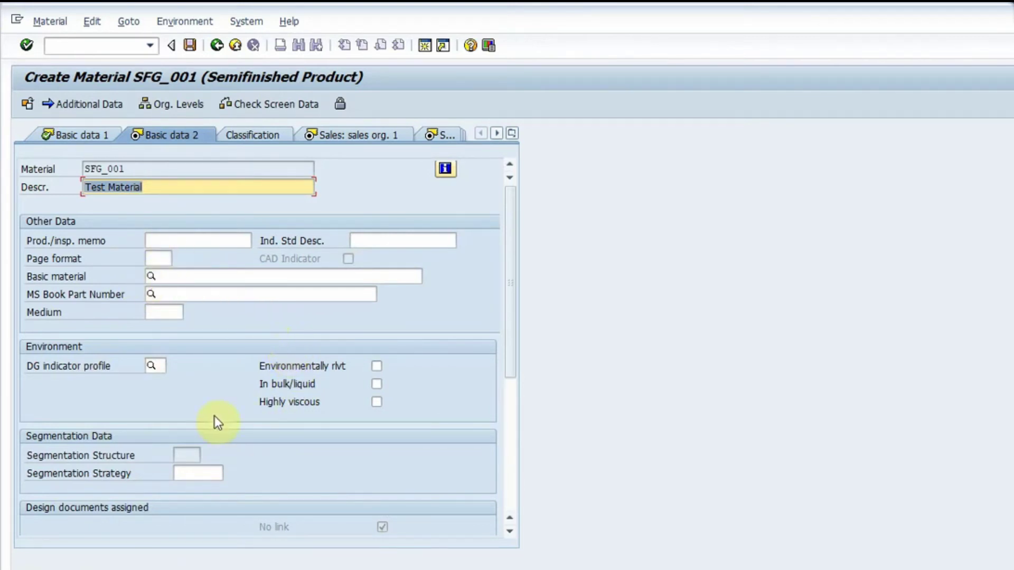
pyautogui.press('Return')
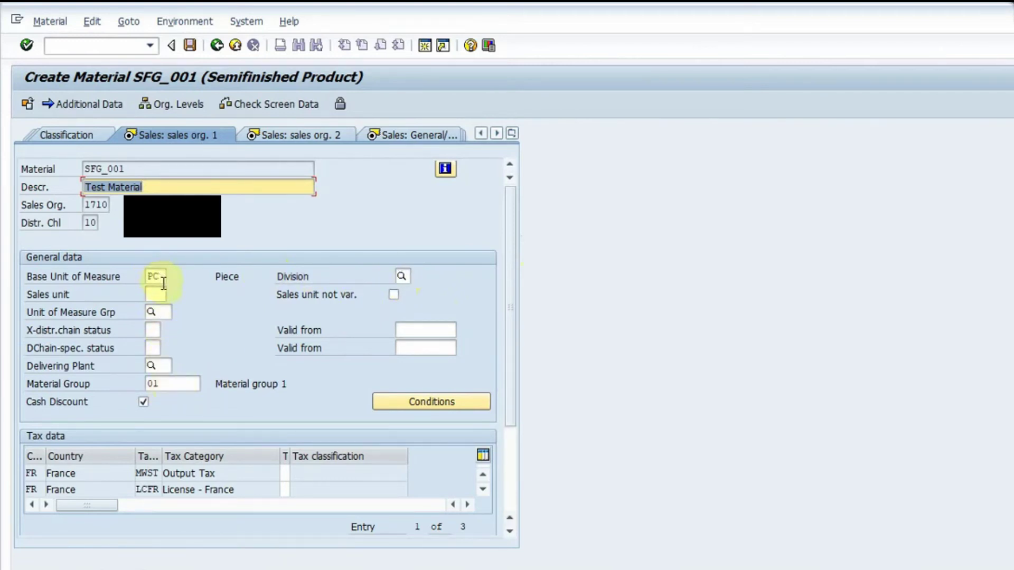
# - Set the France output tax classification to 0 and the licence classification to A
pyautogui.moveTo(509, 305); pyautogui.dragTo(512, 372)
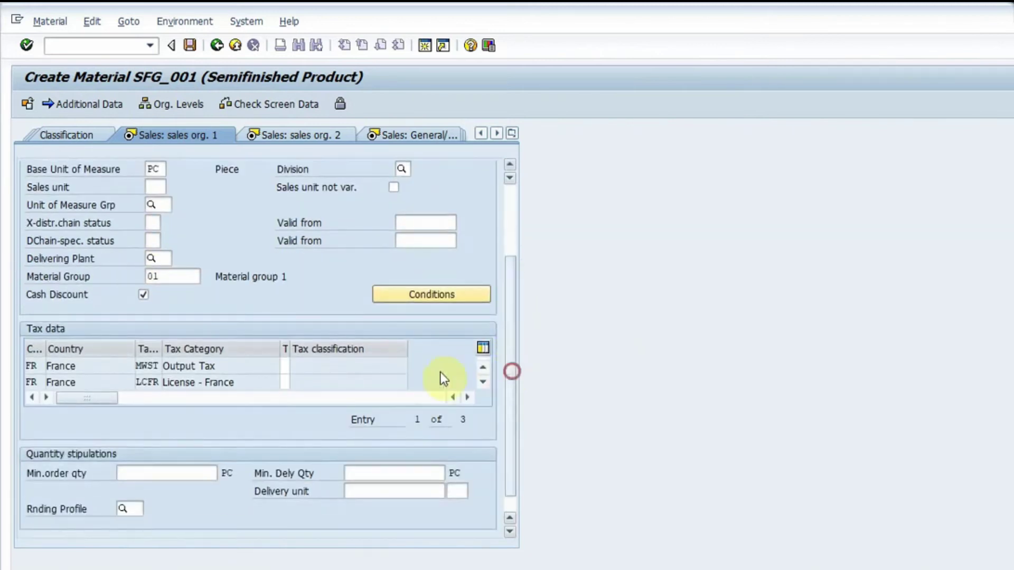
pyautogui.click(283, 366)
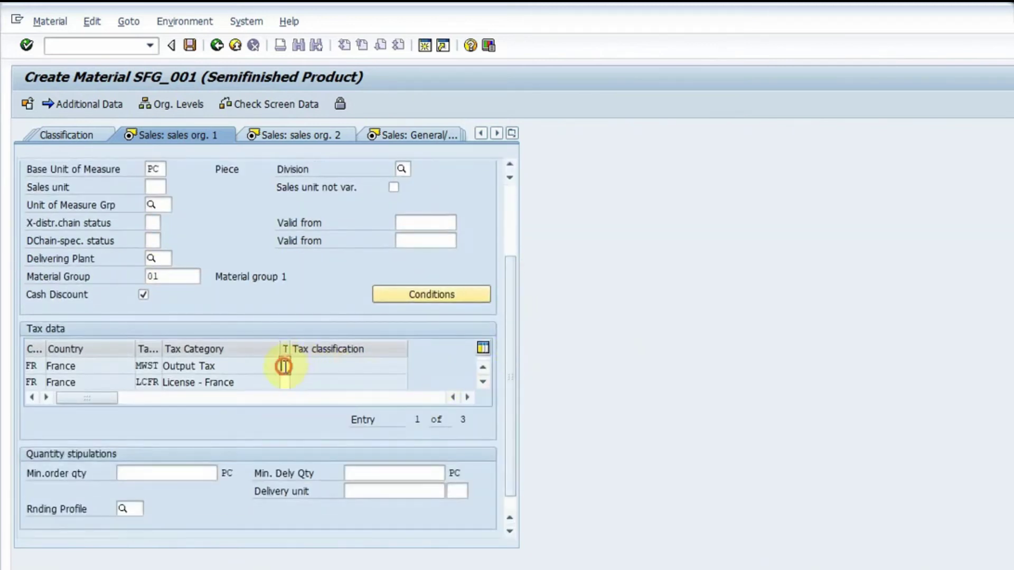
pyautogui.click(292, 393)
pyautogui.click(292, 387)
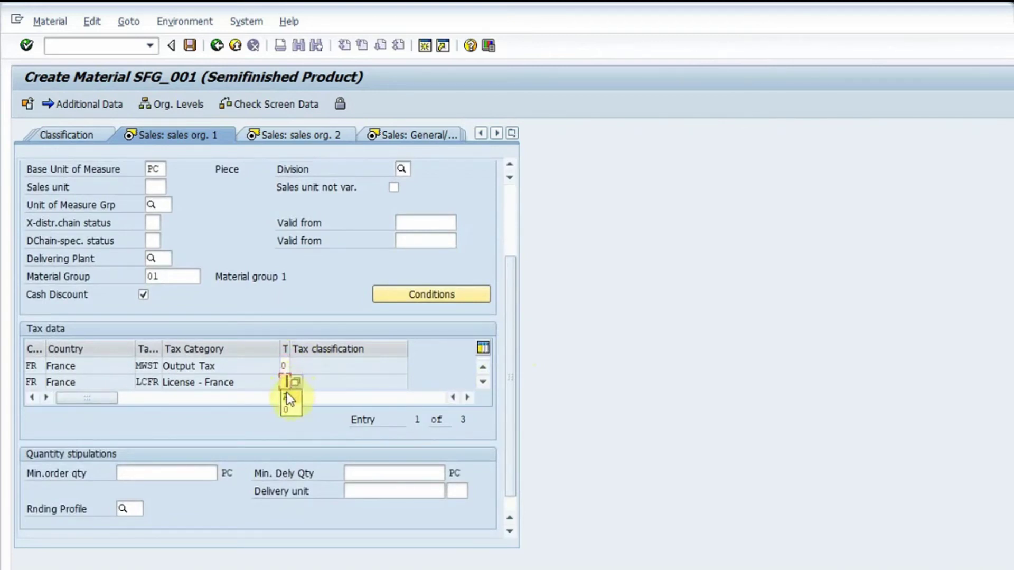
pyautogui.click(286, 397)
pyautogui.click(319, 367)
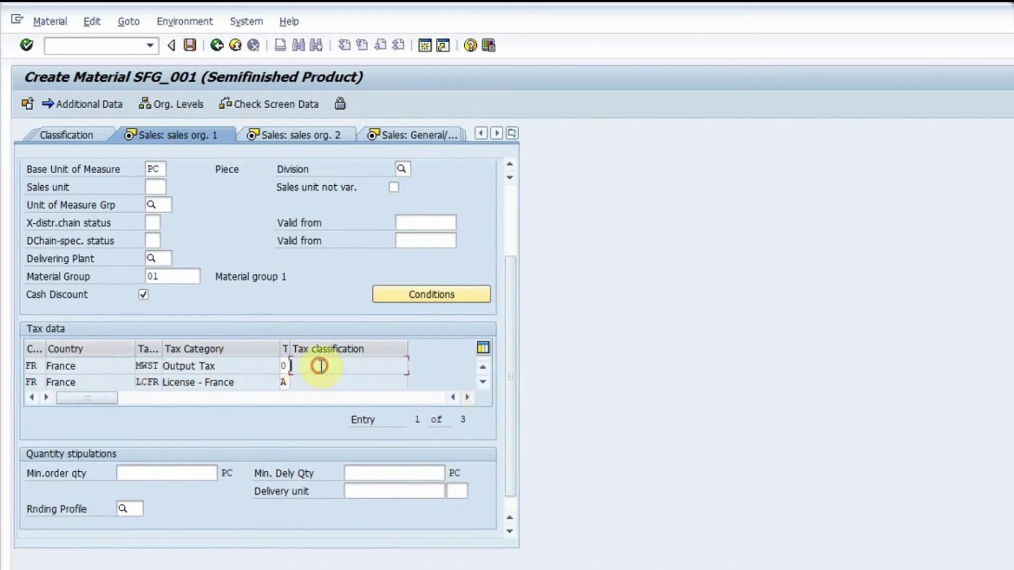
pyautogui.click(291, 380)
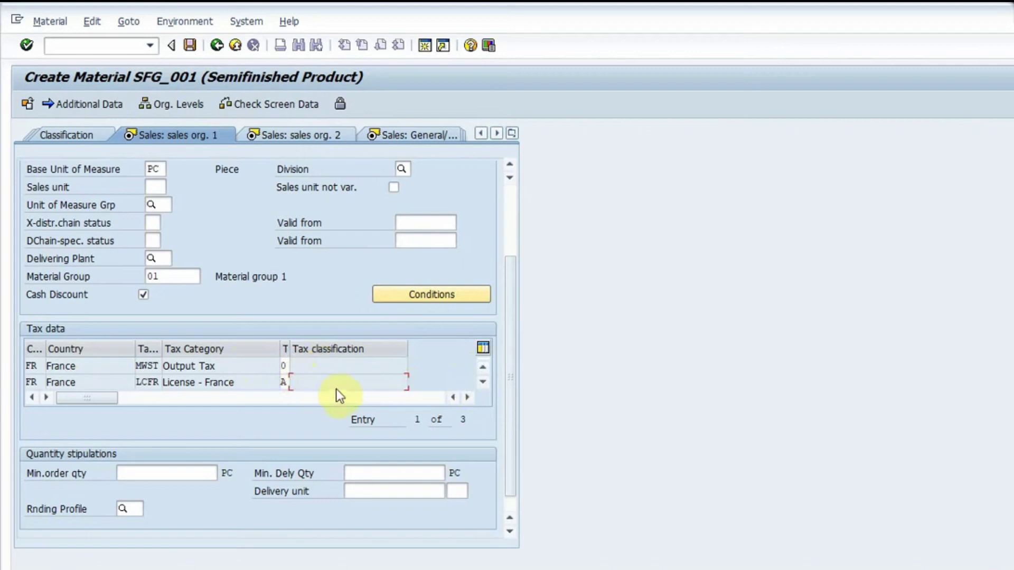
# - Set the USA tax classification to No tax and advance to Sales: sales org. 2
pyautogui.press('Return')
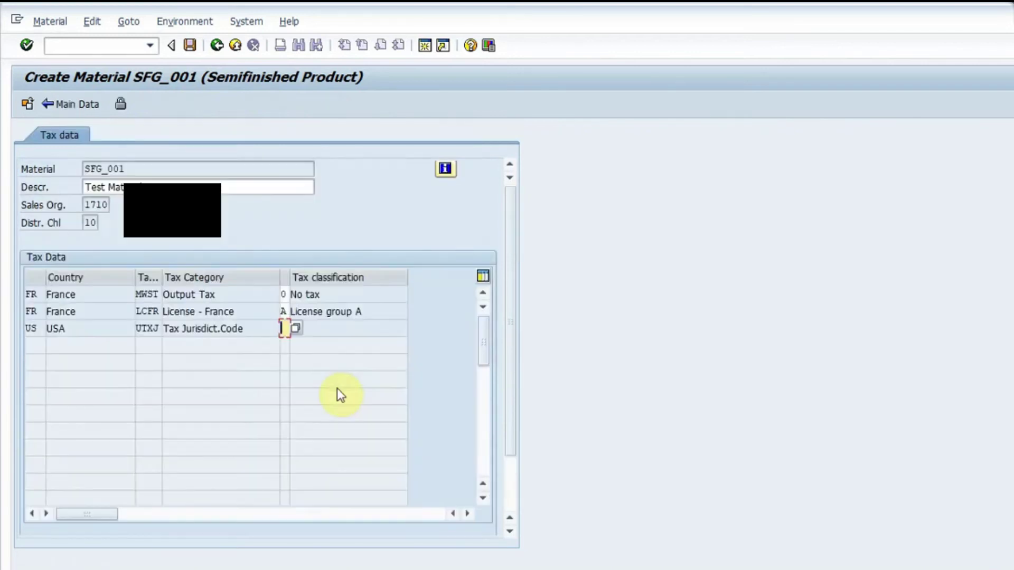
pyautogui.click(287, 328)
pyautogui.click(295, 328)
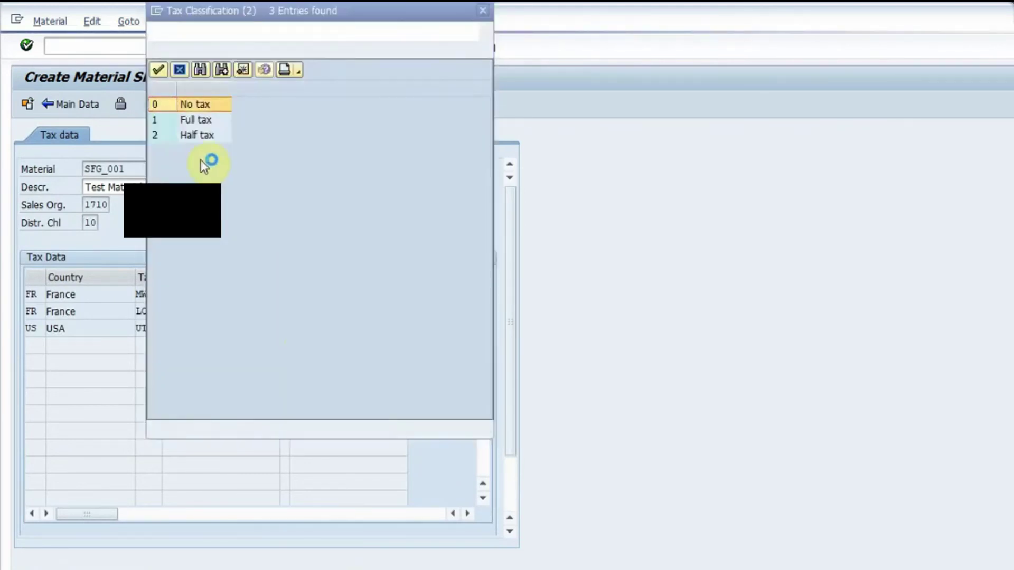
pyautogui.click(174, 122)
pyautogui.click(173, 139)
pyautogui.doubleClick(163, 107)
pyautogui.press('Return')
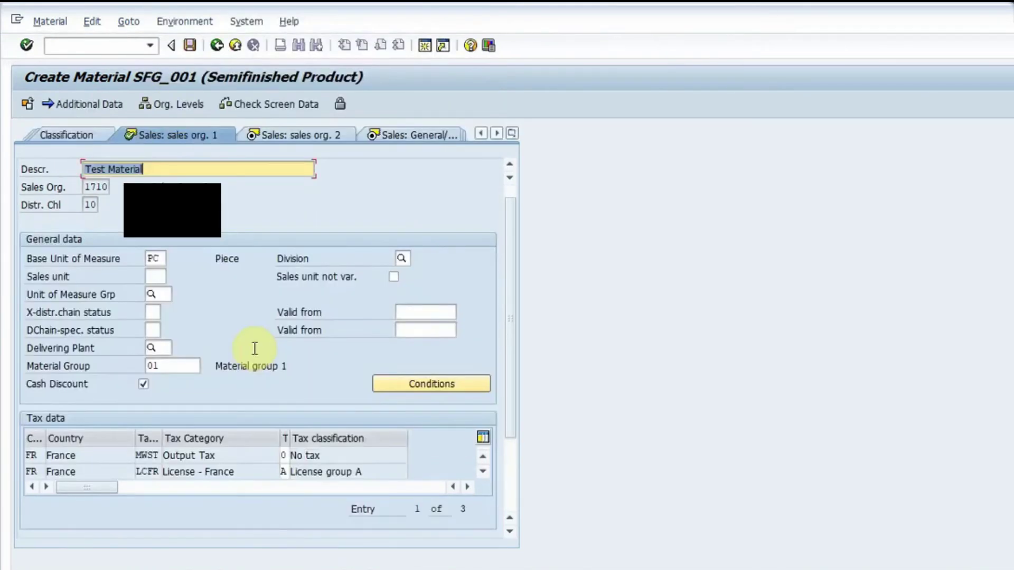
pyautogui.press('Return')
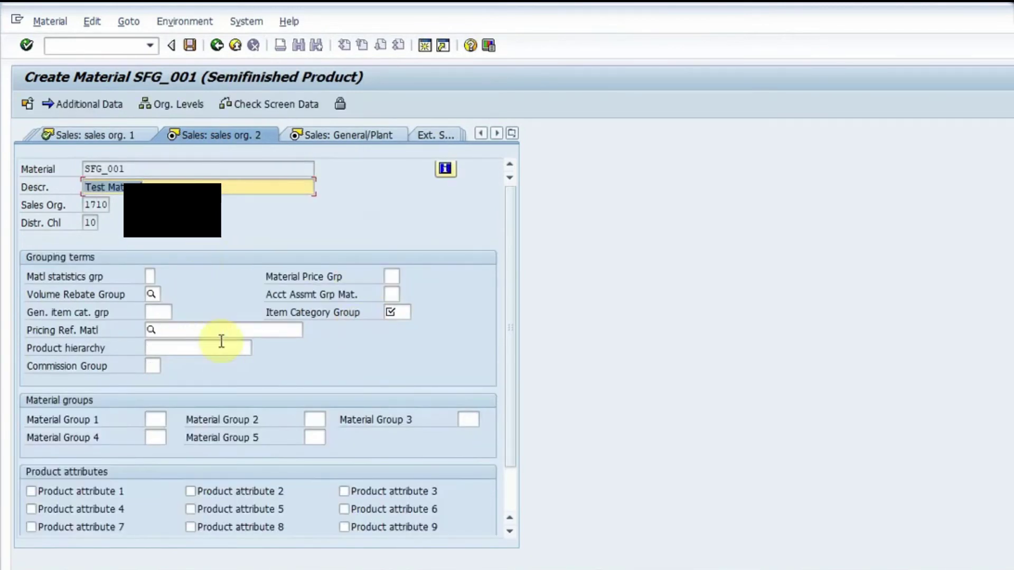
# - Set item category group NORM and advance to the general/plant sales data
pyautogui.click(400, 312)
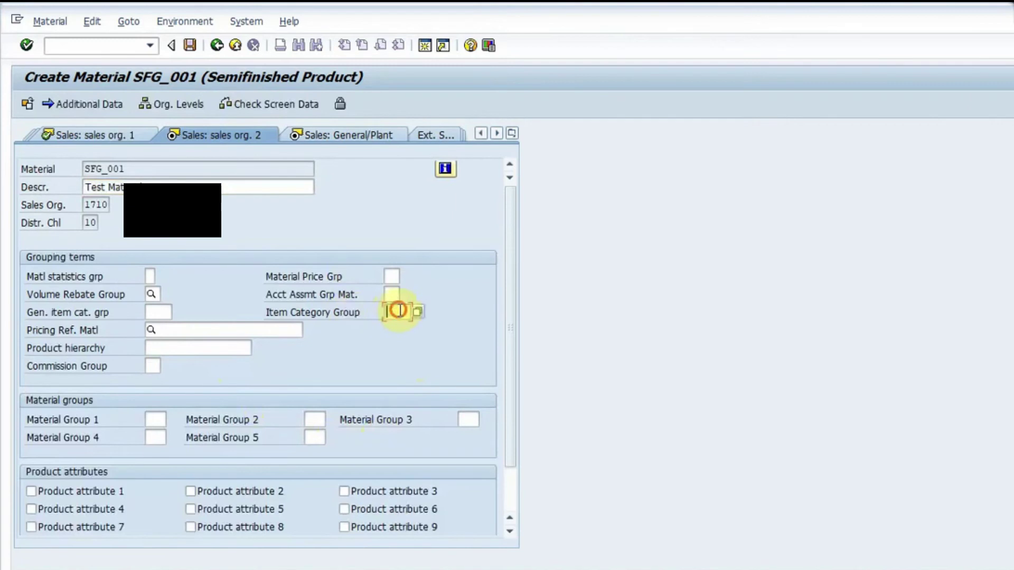
pyautogui.write('N')
pyautogui.click(399, 324)
pyautogui.click(512, 364)
pyautogui.moveTo(511, 363)
pyautogui.mouseDown()
pyautogui.moveTo(515, 468)
pyautogui.moveTo(520, 361)
pyautogui.mouseUp()
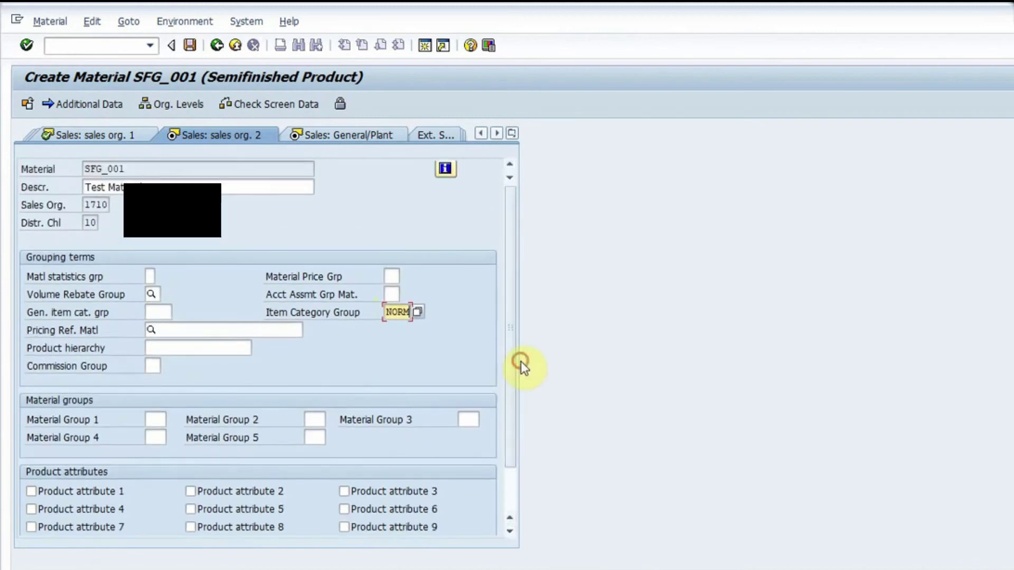
pyautogui.press('Return')
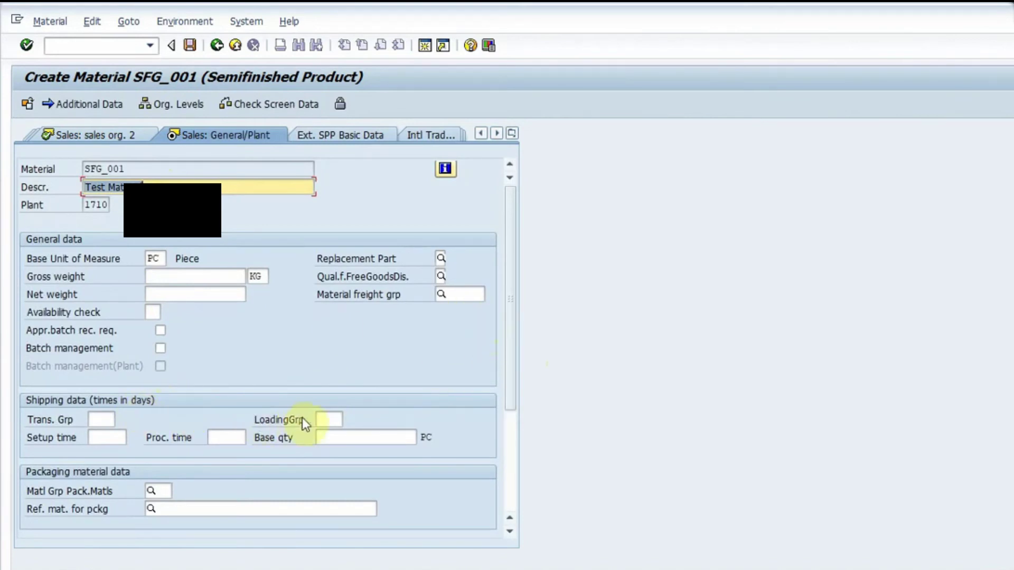
# - Set transportation group 0001 and loading group 0001 (Crane), then advance to Purchasing
pyautogui.click(102, 421)
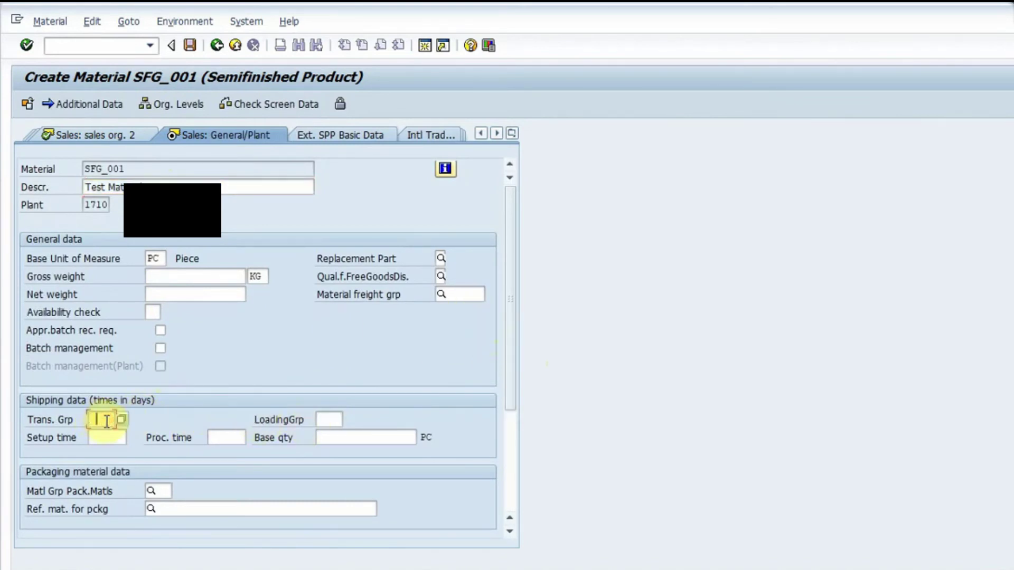
pyautogui.click(125, 419)
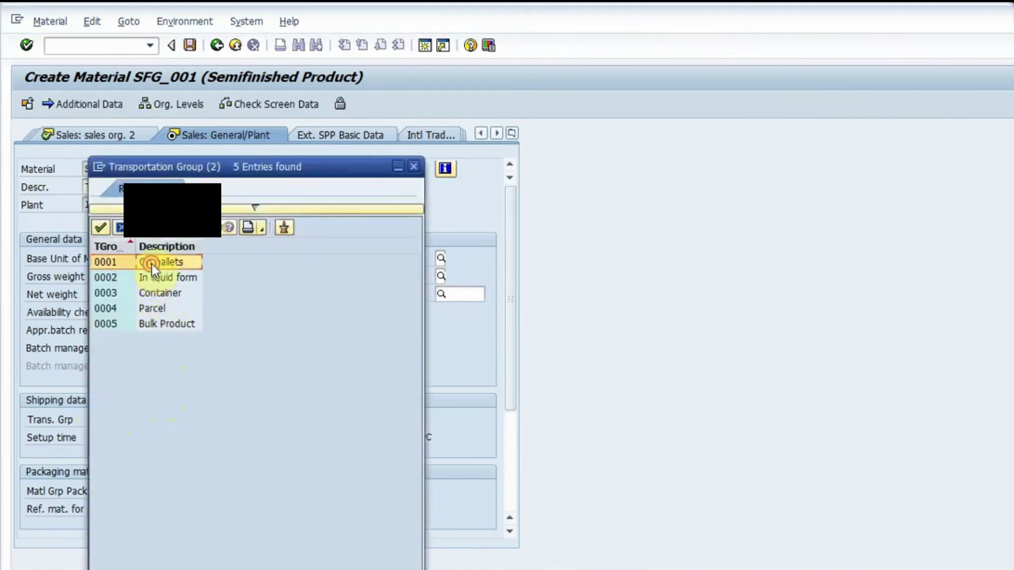
pyautogui.doubleClick(151, 264)
pyautogui.click(332, 420)
pyautogui.click(349, 420)
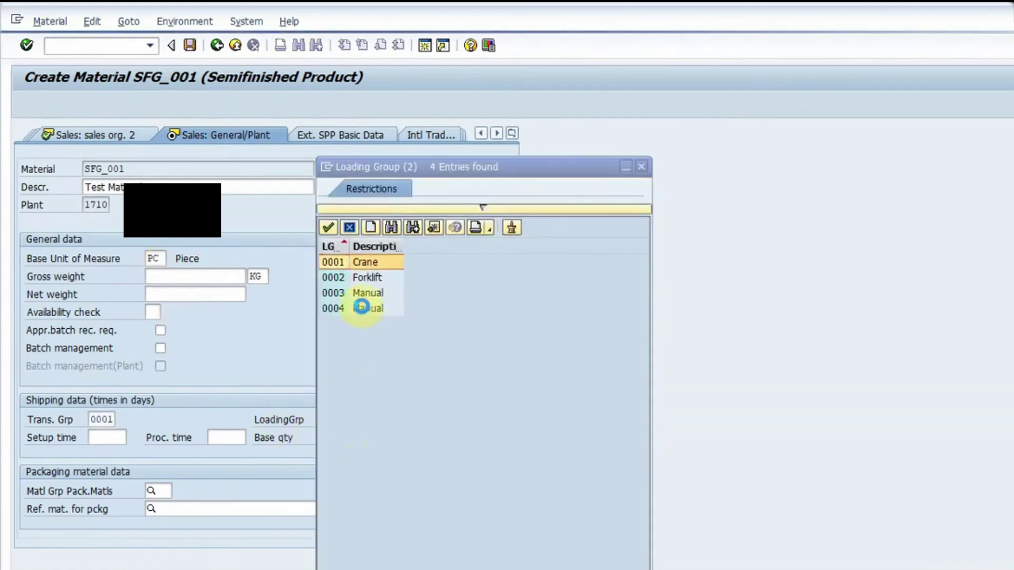
pyautogui.doubleClick(331, 263)
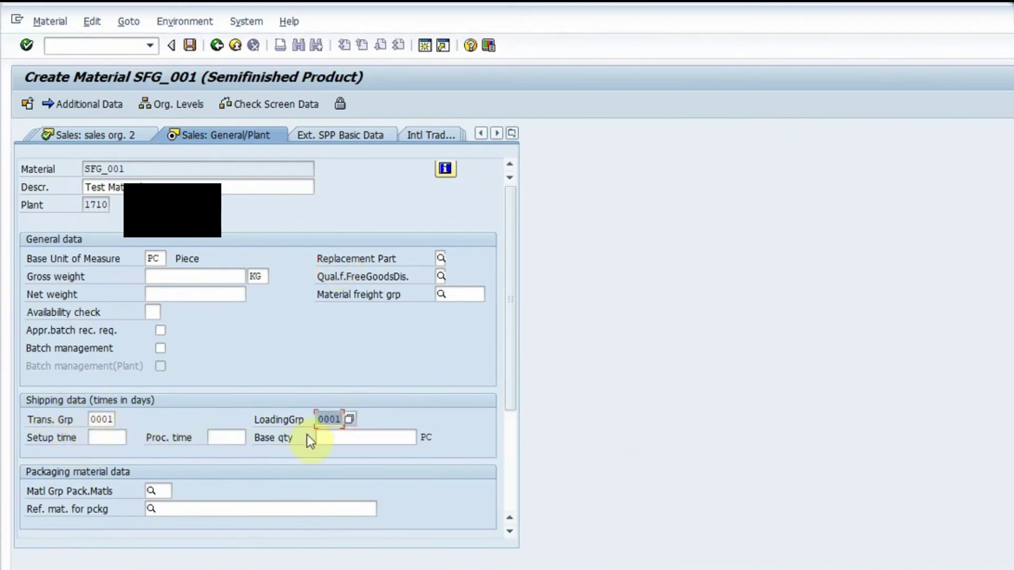
pyautogui.press('Return')
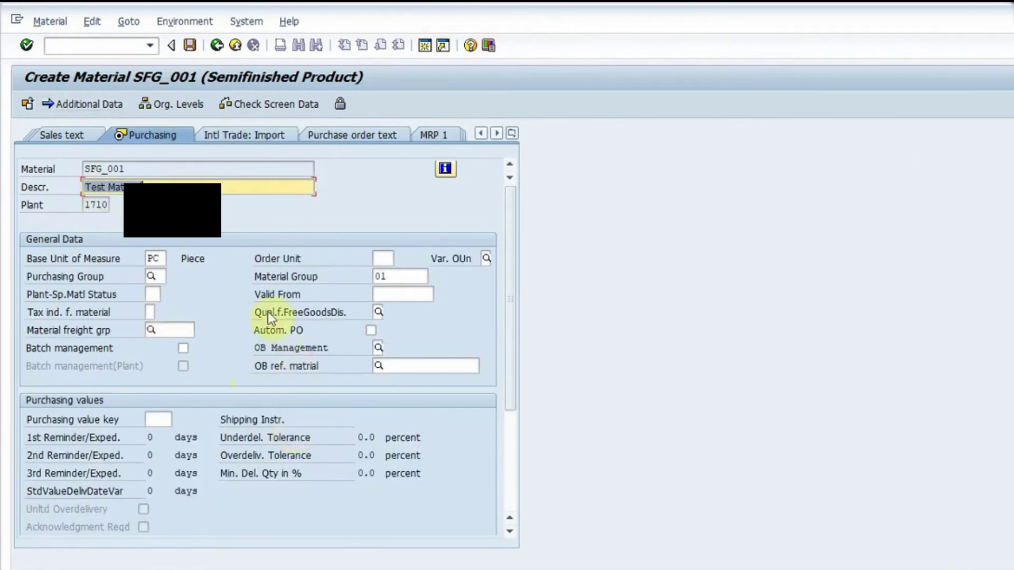
# - Choose purchasing group 001 from the value list
pyautogui.click(159, 276)
pyautogui.click(157, 277)
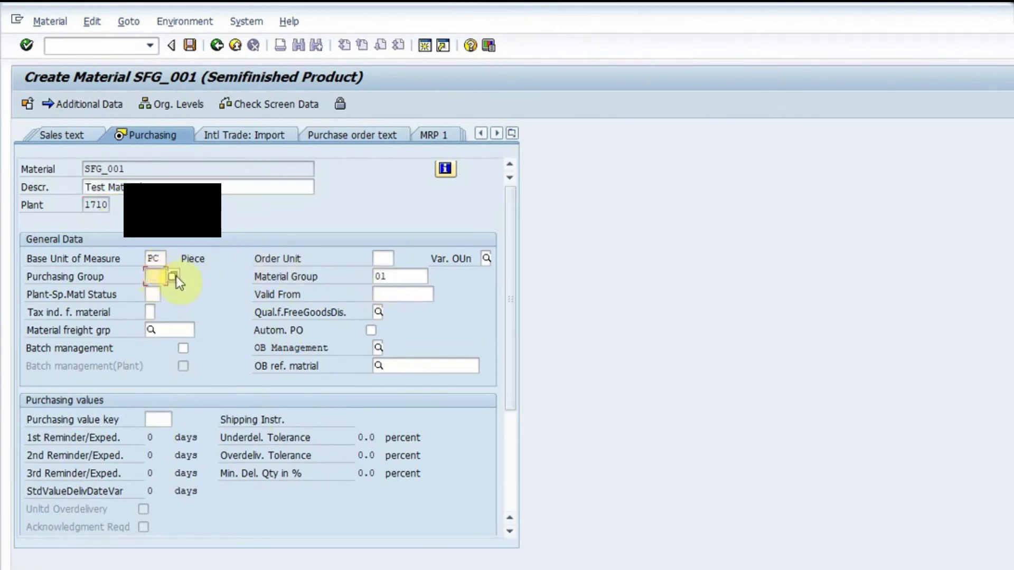
pyautogui.click(173, 275)
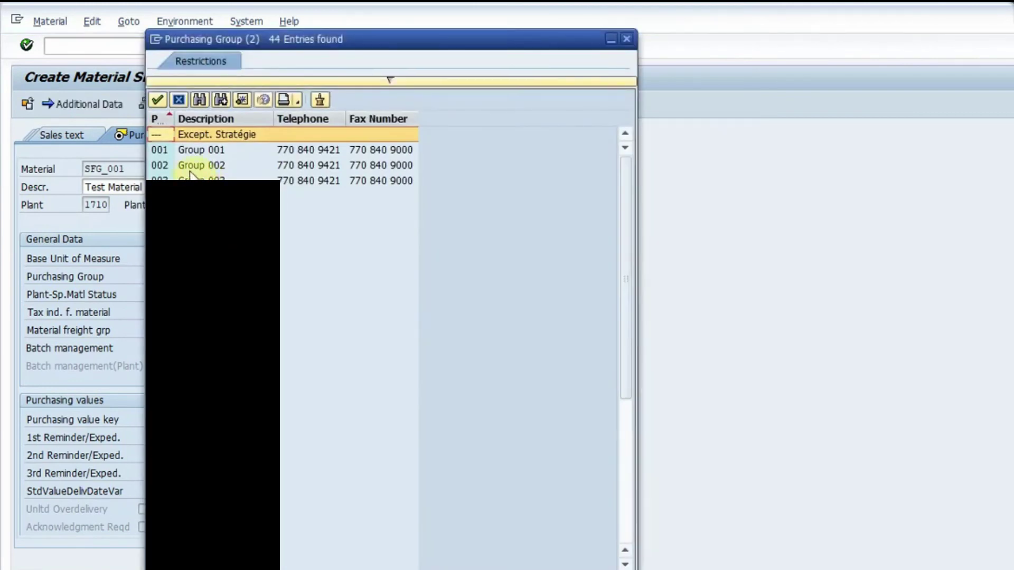
pyautogui.doubleClick(183, 152)
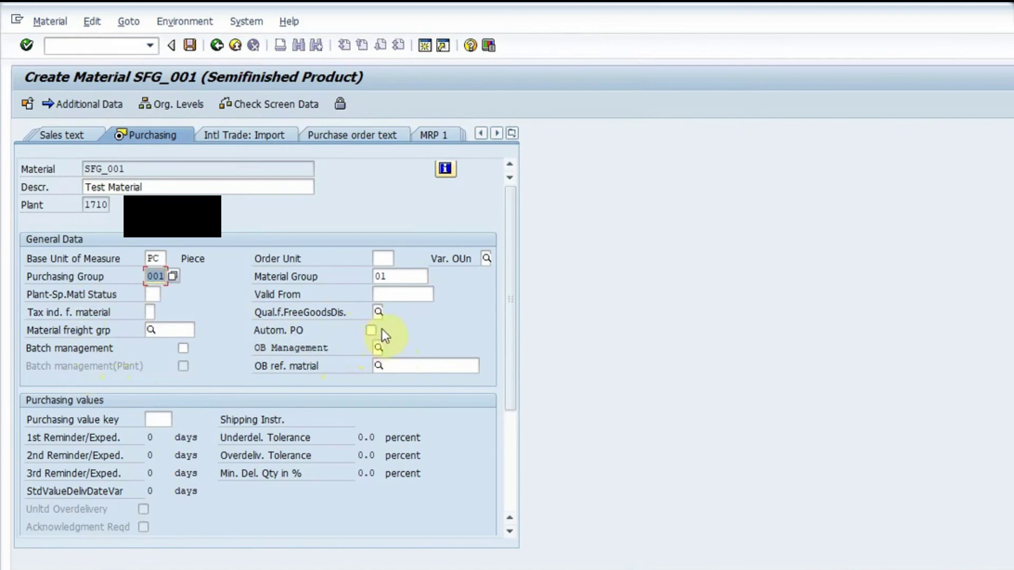
# - Enter a GR processing time of 2 days, require a source list, and advance to accounting
pyautogui.click(161, 419)
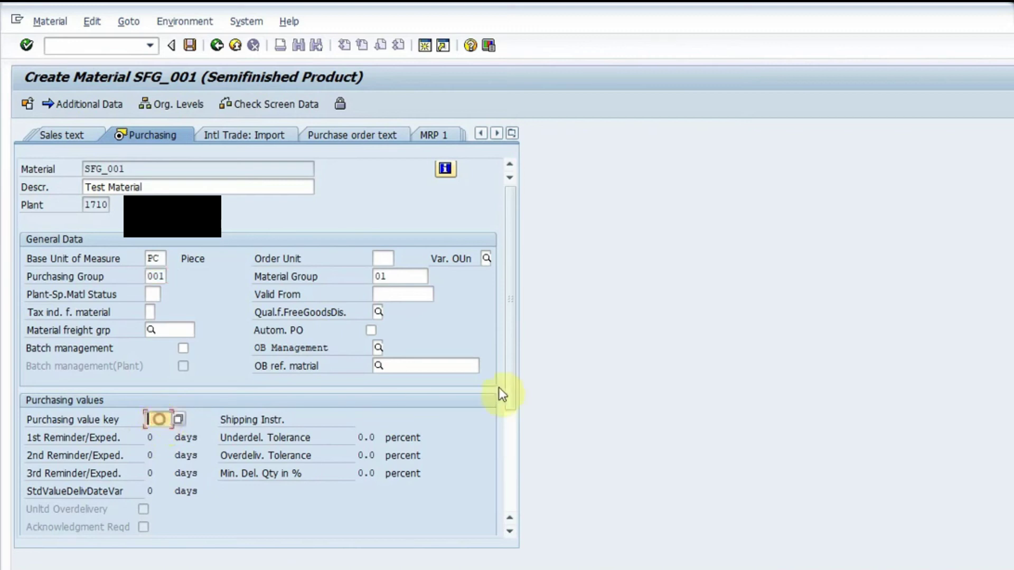
pyautogui.moveTo(514, 379); pyautogui.dragTo(512, 495)
pyautogui.click(158, 419)
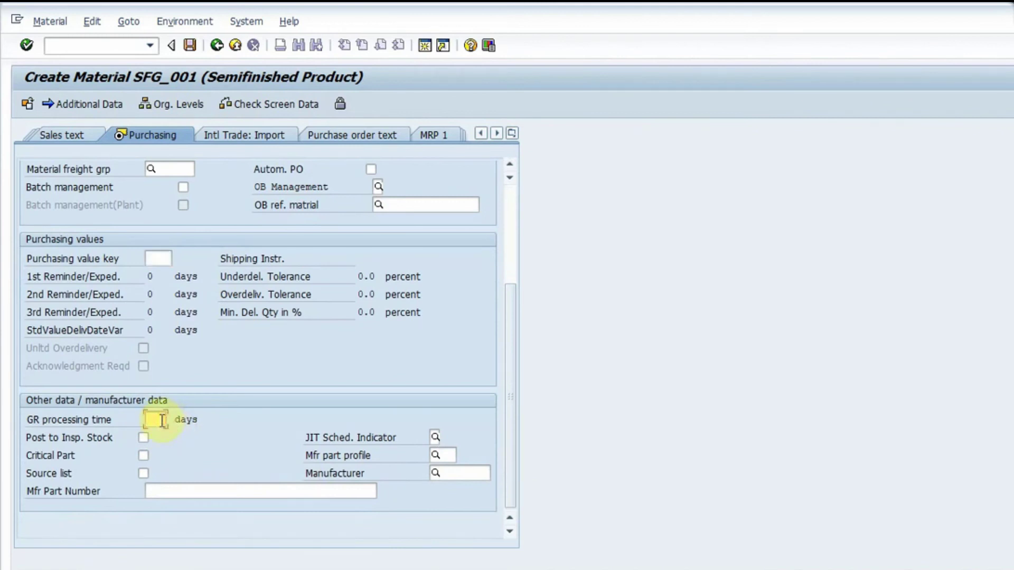
pyautogui.write('2')
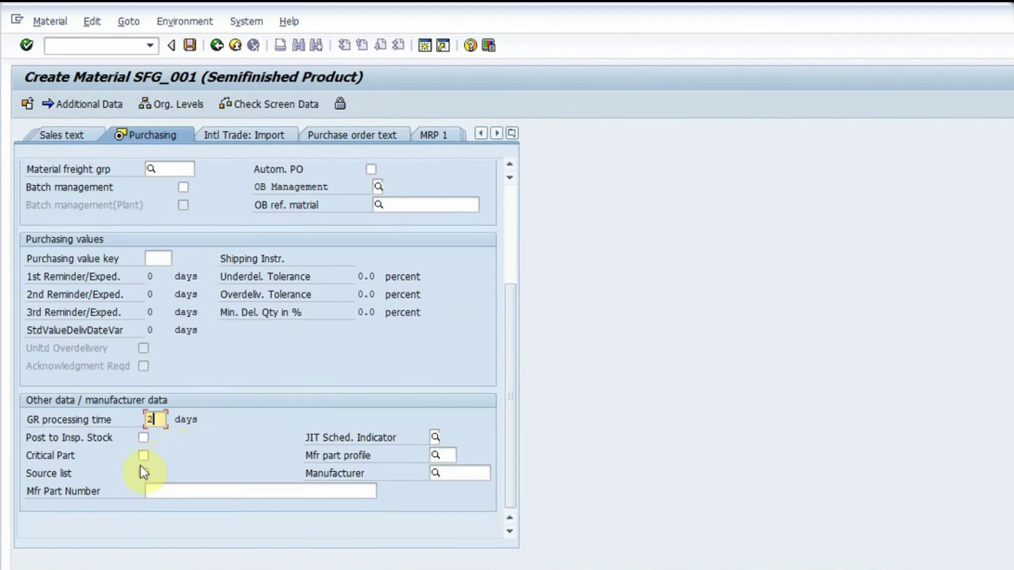
pyautogui.click(509, 381)
pyautogui.click(143, 474)
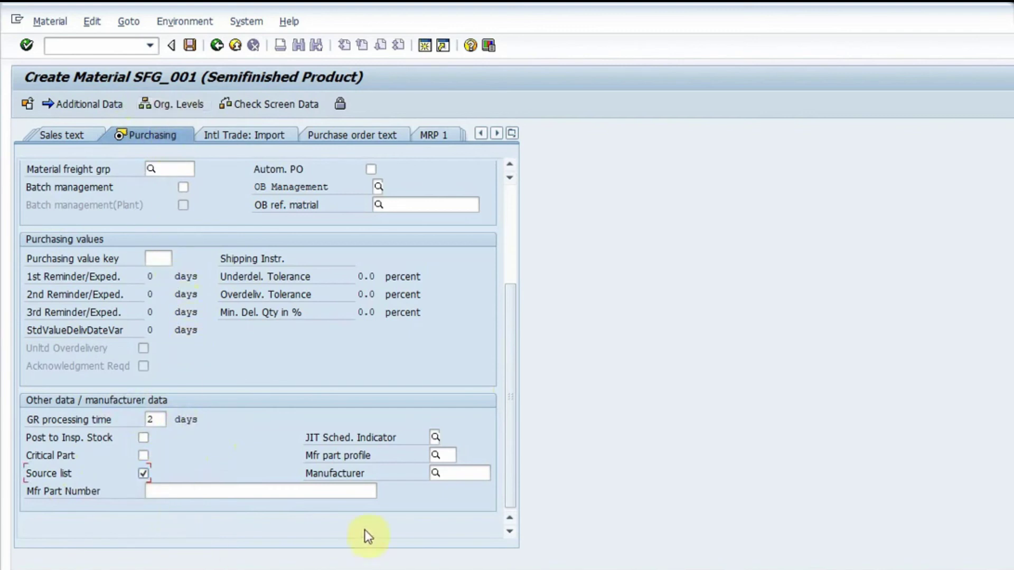
pyautogui.press('Return')
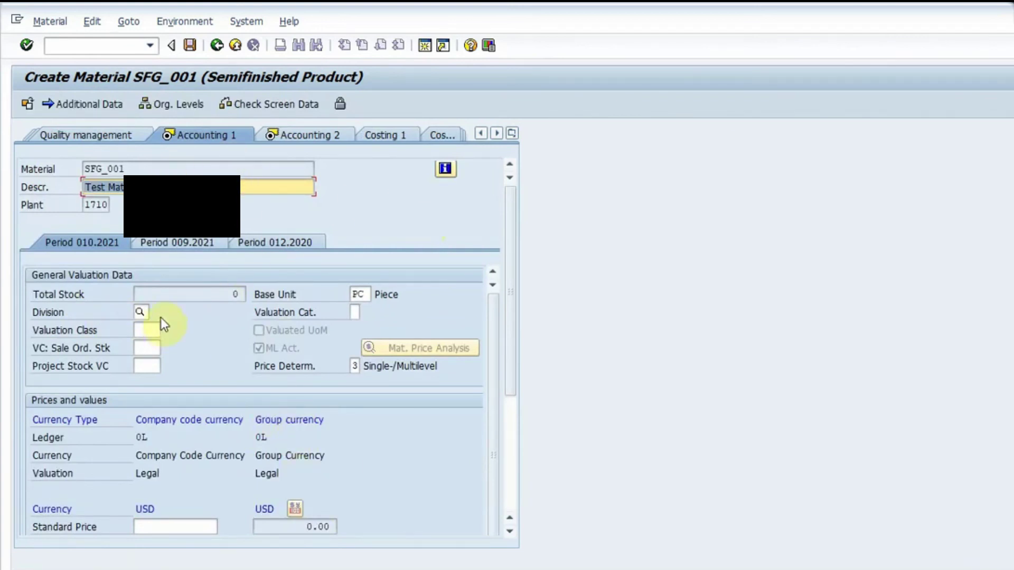
# - Enter a standard price of 6.00 in Accounting 1
pyautogui.click(144, 331)
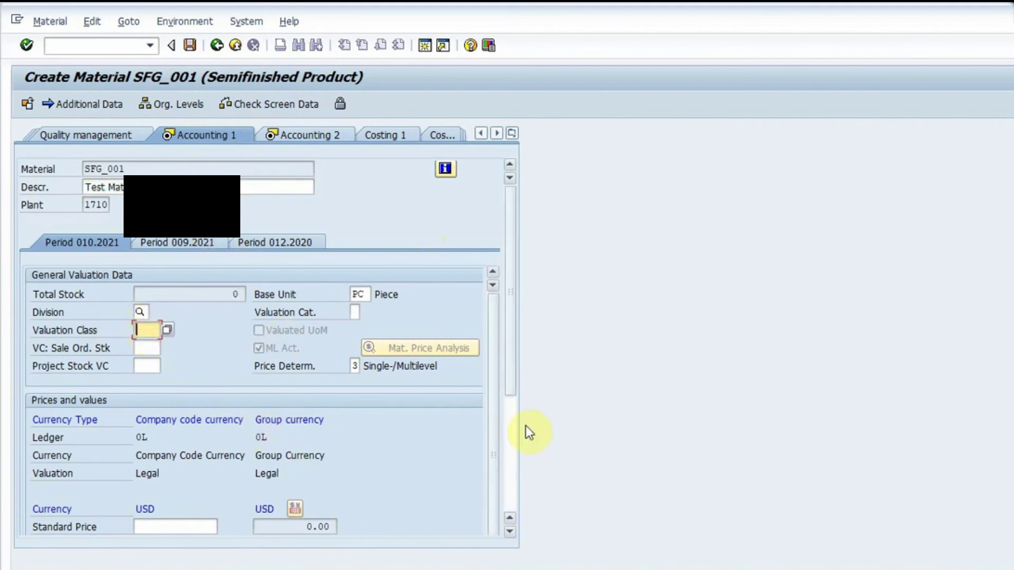
pyautogui.moveTo(512, 368); pyautogui.dragTo(512, 432)
pyautogui.click(176, 419)
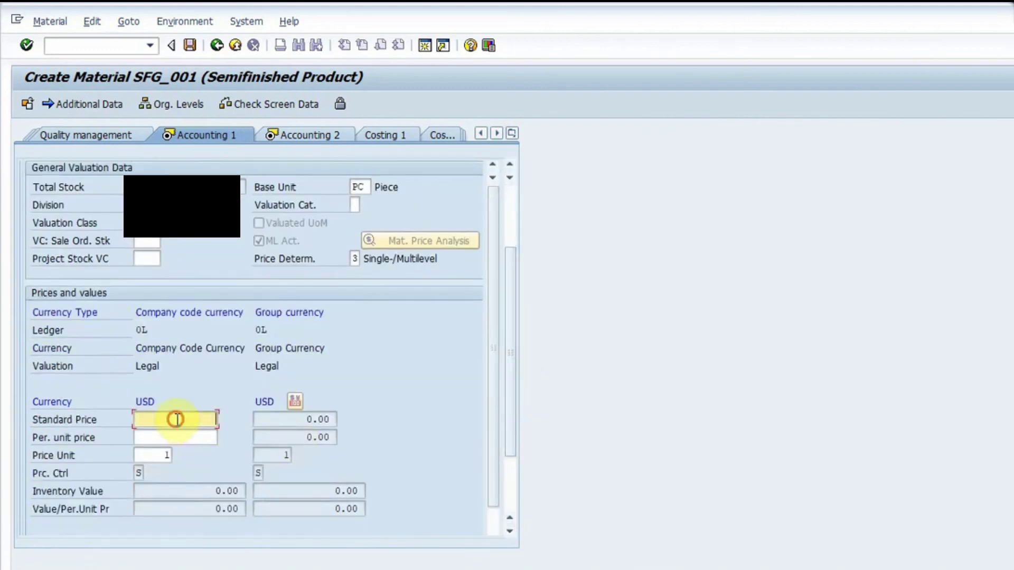
pyautogui.click(152, 454)
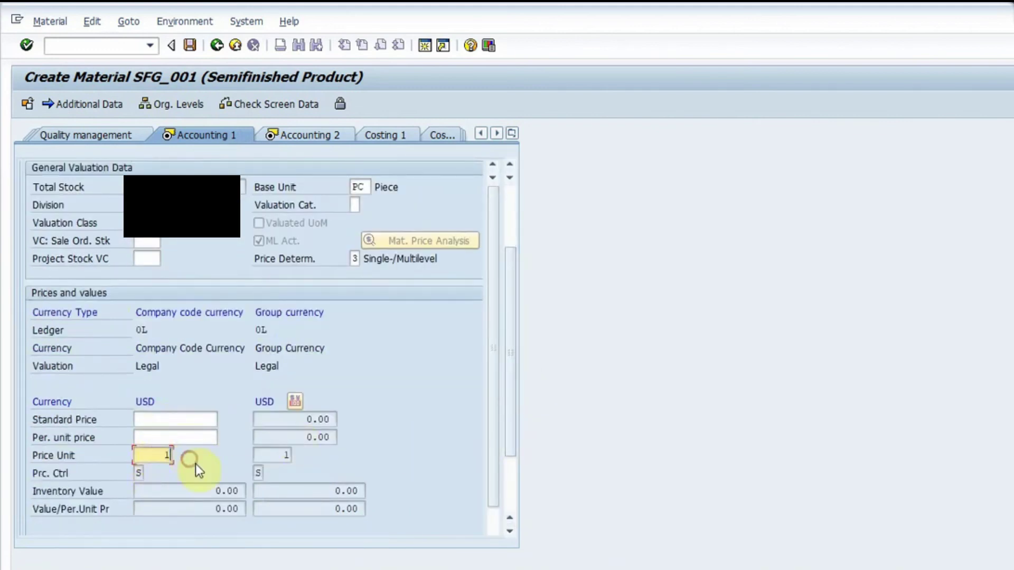
pyautogui.click(189, 419)
pyautogui.write('6')
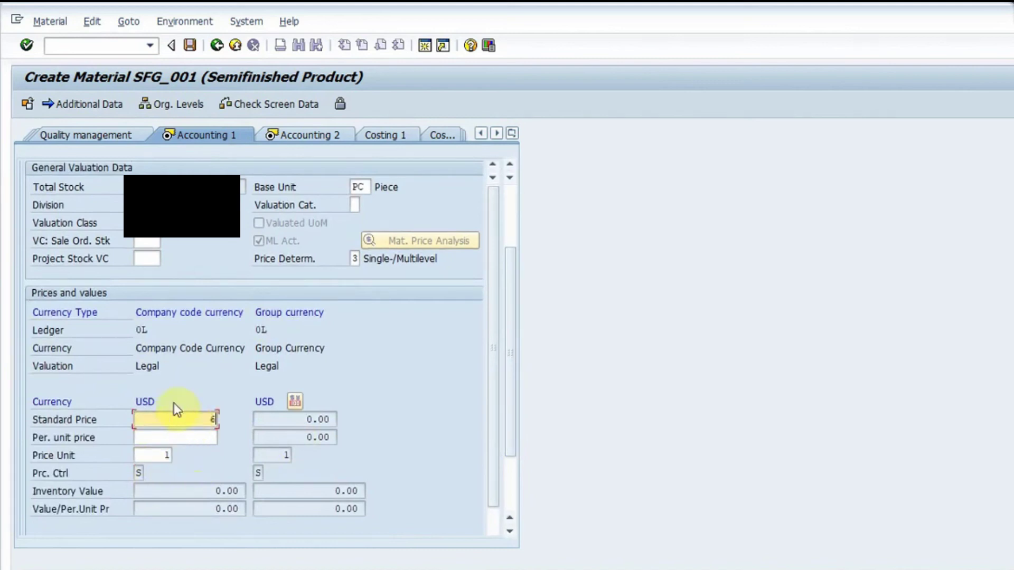
pyautogui.press('Return')
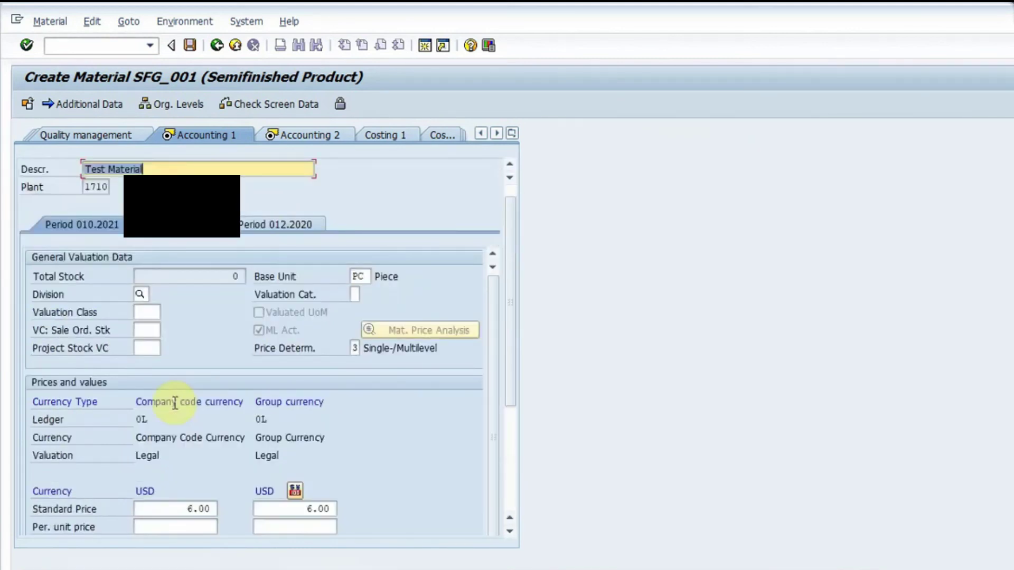
# - Pick Z101 as the valuation class
pyautogui.click(151, 312)
pyautogui.write('Z101')
pyautogui.press('Return')
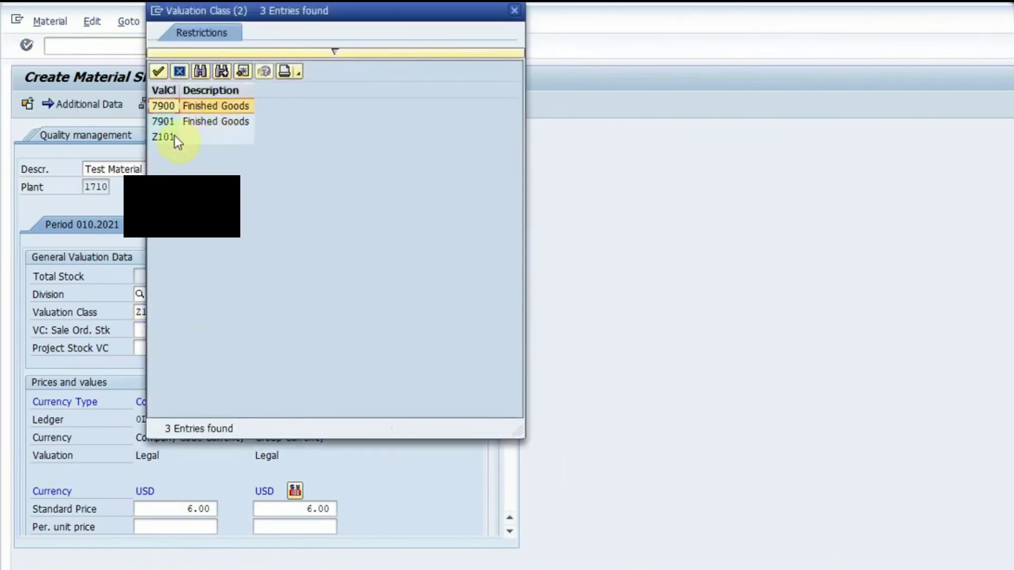
pyautogui.doubleClick(162, 137)
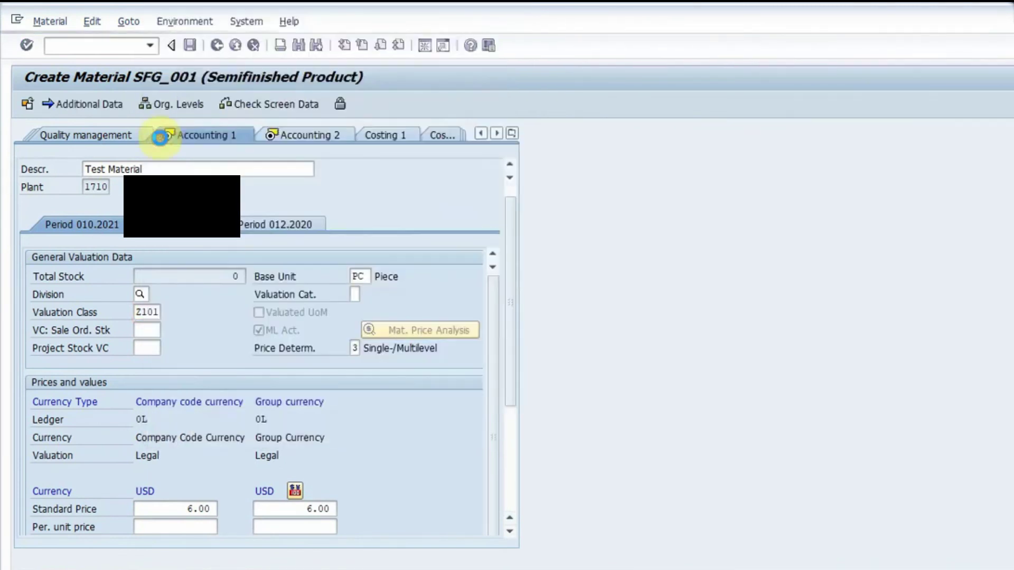
pyautogui.press('Return')
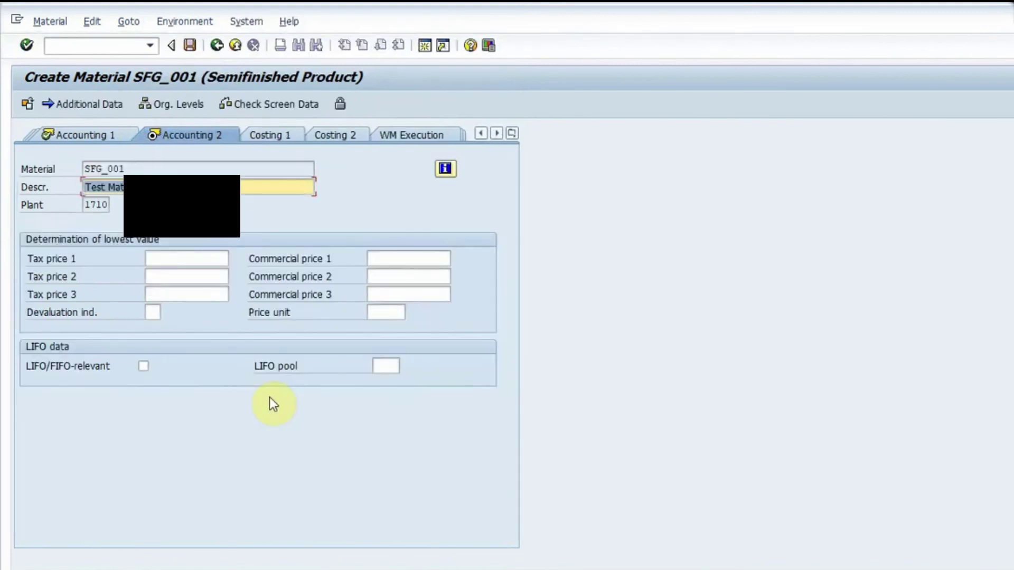
# - Check that price control is S (standard price), then move on to Accounting 2
pyautogui.click(87, 135)
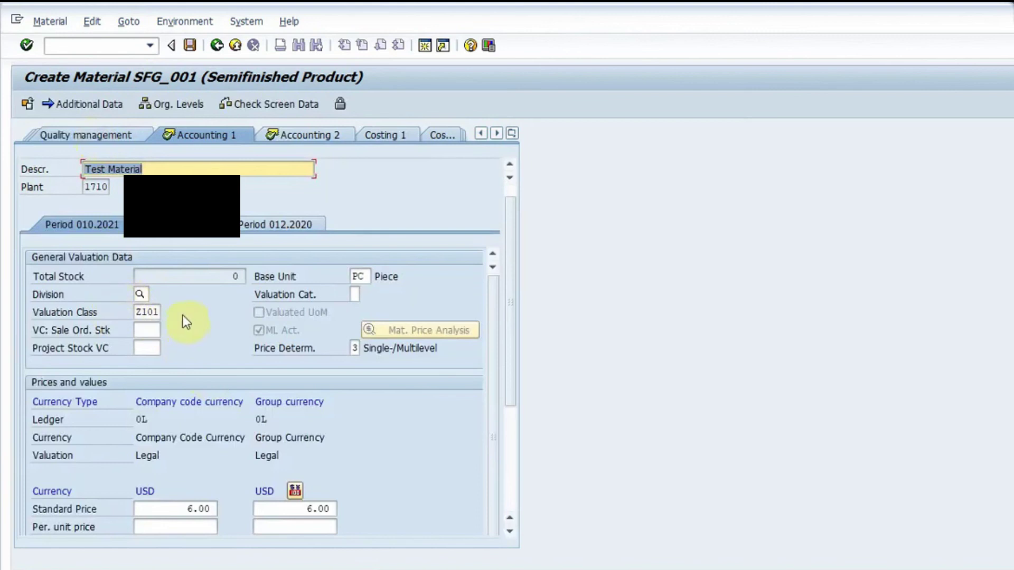
pyautogui.moveTo(513, 392); pyautogui.dragTo(509, 462)
pyautogui.click(139, 437)
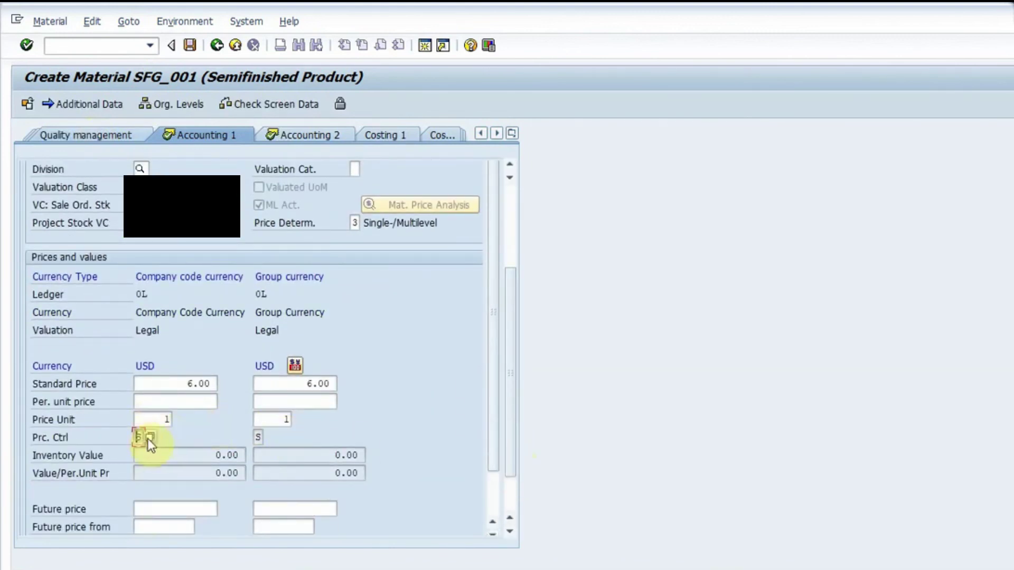
pyautogui.press('F4')
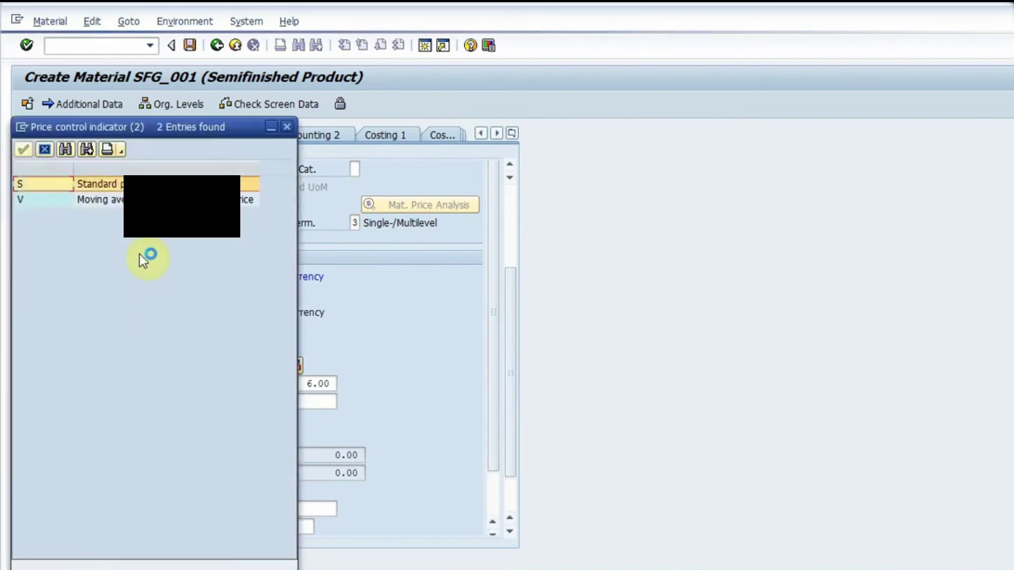
pyautogui.click(60, 188)
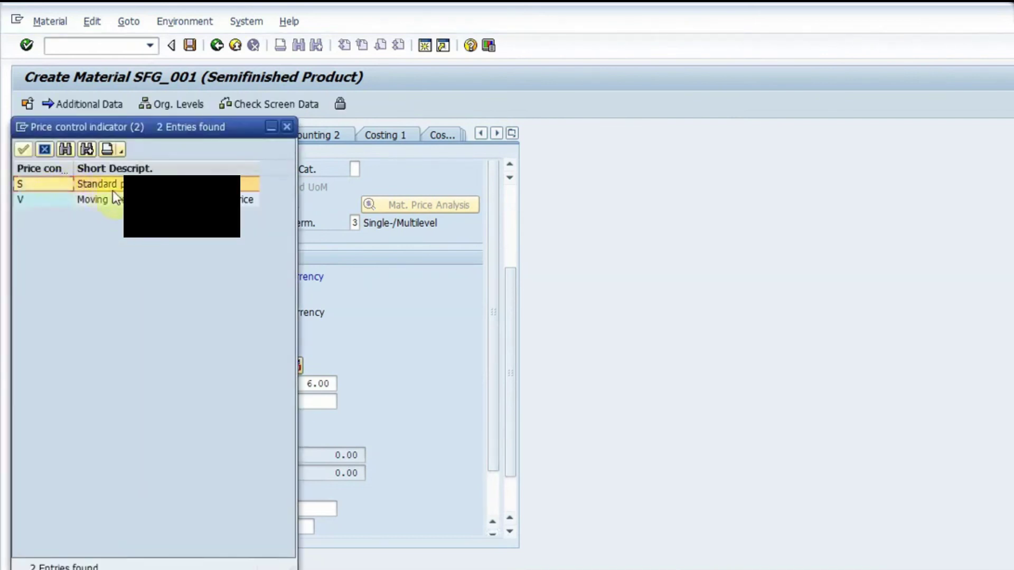
pyautogui.click(287, 127)
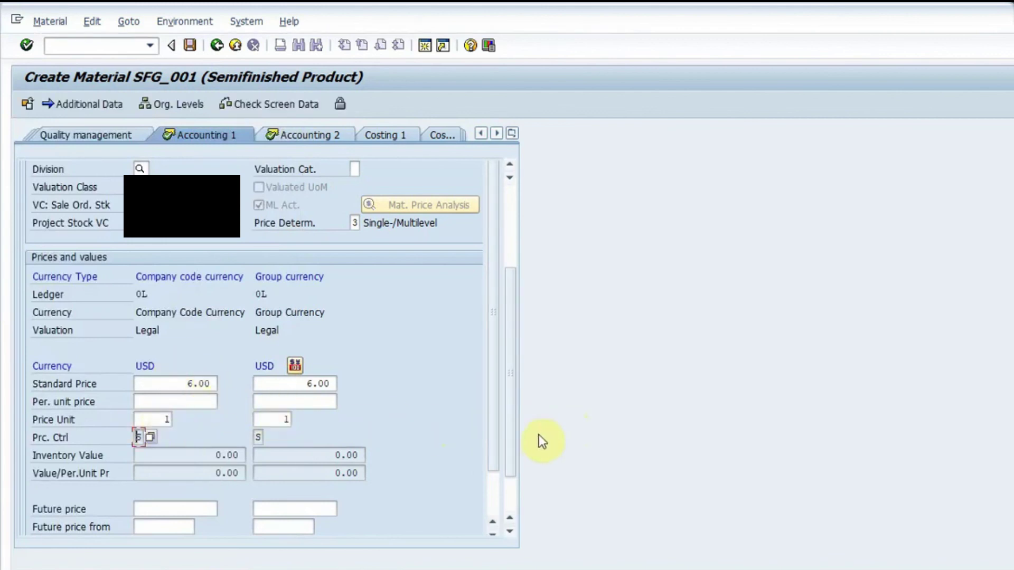
pyautogui.moveTo(507, 457); pyautogui.dragTo(517, 311)
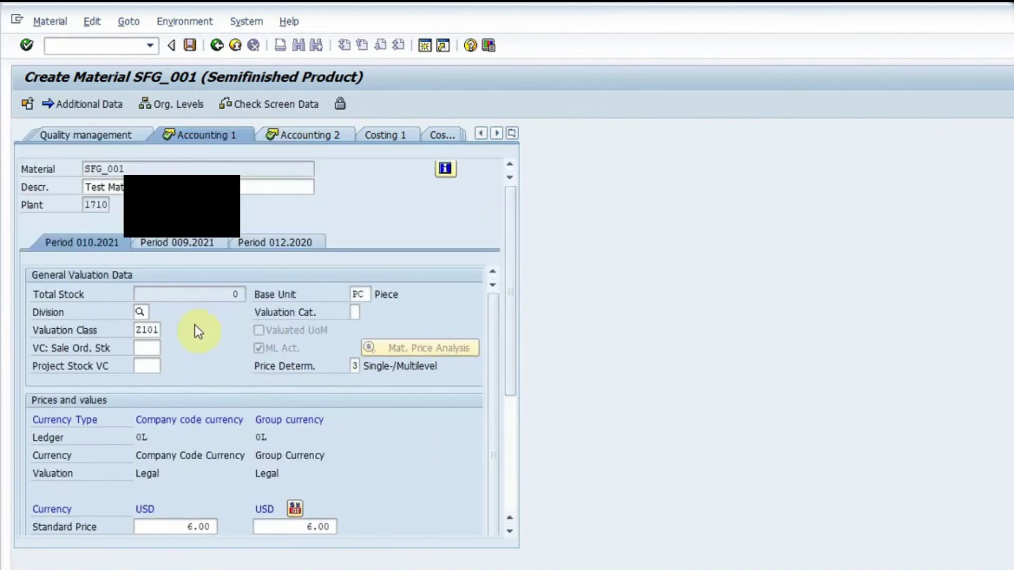
pyautogui.press('Return')
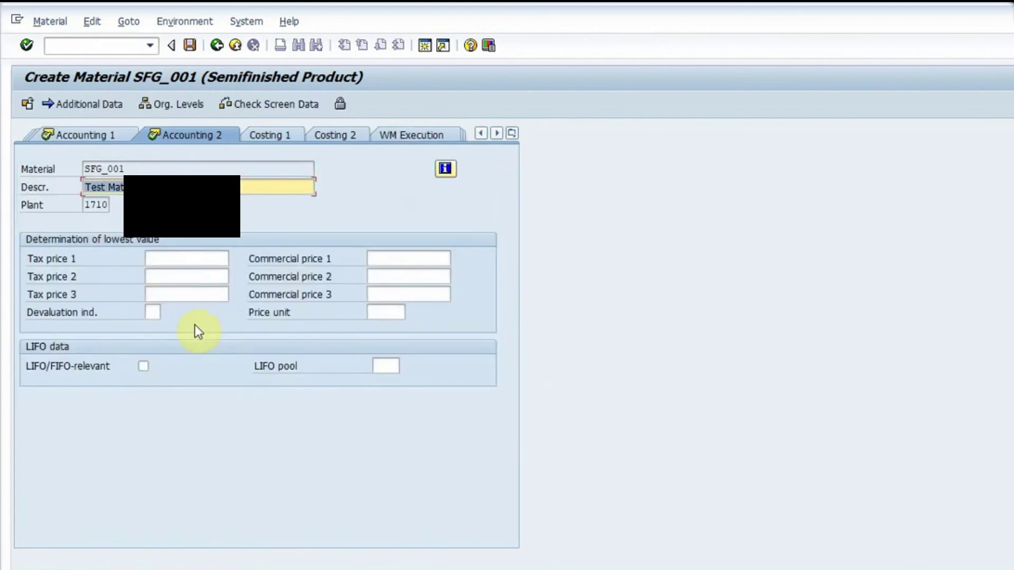
# - Save material SFG_001 and dismiss the material-created confirmation message
pyautogui.press('Return')
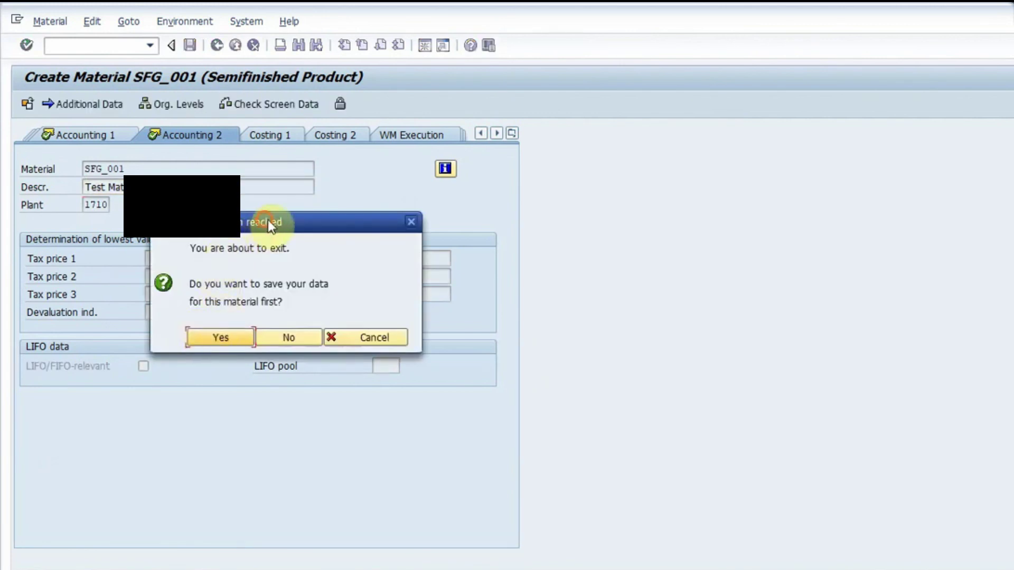
pyautogui.moveTo(267, 220); pyautogui.dragTo(366, 253)
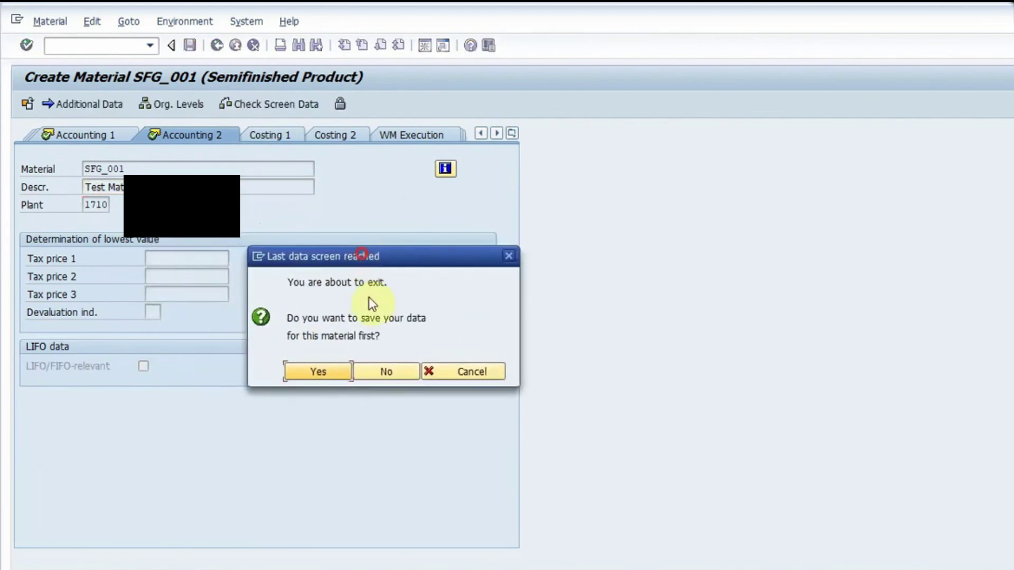
pyautogui.click(319, 371)
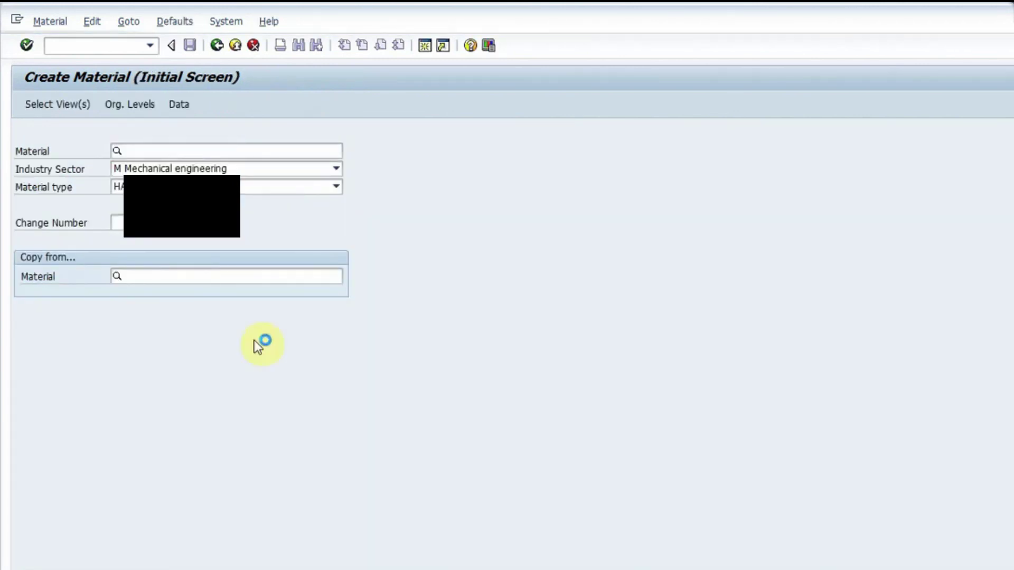
pyautogui.moveTo(617, 94); pyautogui.dragTo(484, 93)
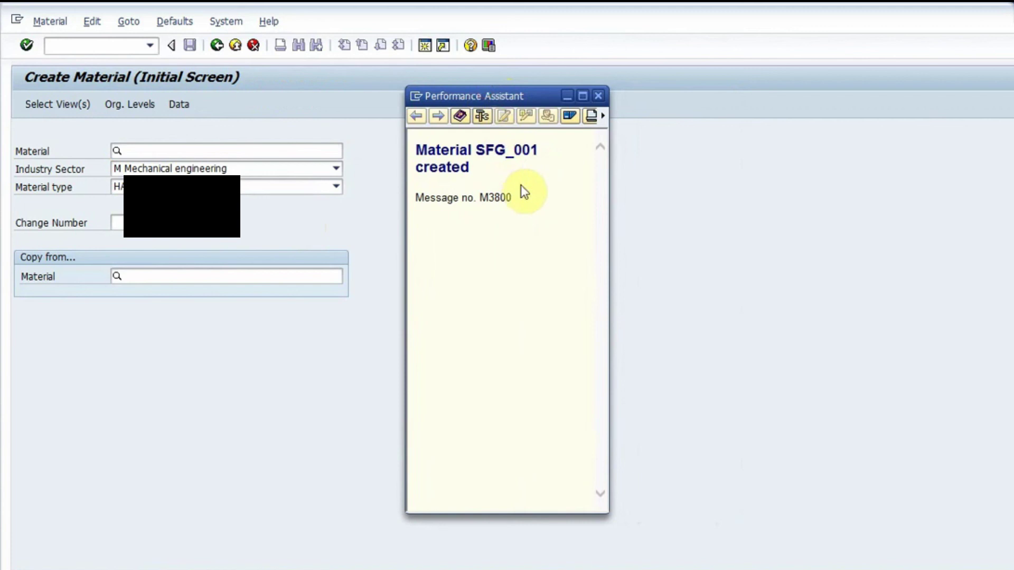
pyautogui.moveTo(475, 149); pyautogui.dragTo(543, 158)
pyautogui.click(596, 96)
# - Display SFG_001 via /nmm03 with Basic Data 1, Basic Data 2 and Purchasing views for plant 1710
pyautogui.click(119, 45)
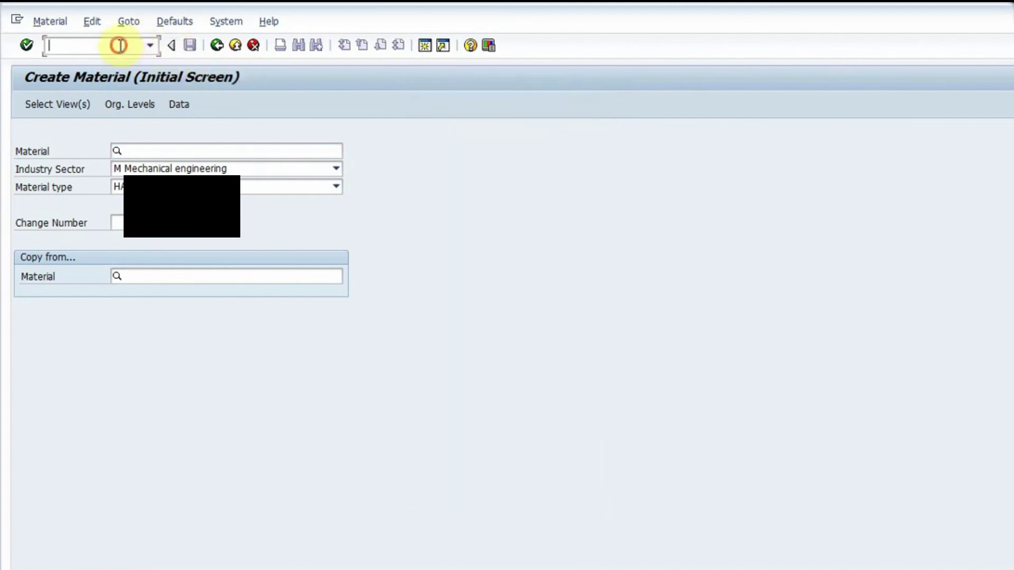
pyautogui.write('/nmm03')
pyautogui.press('Return')
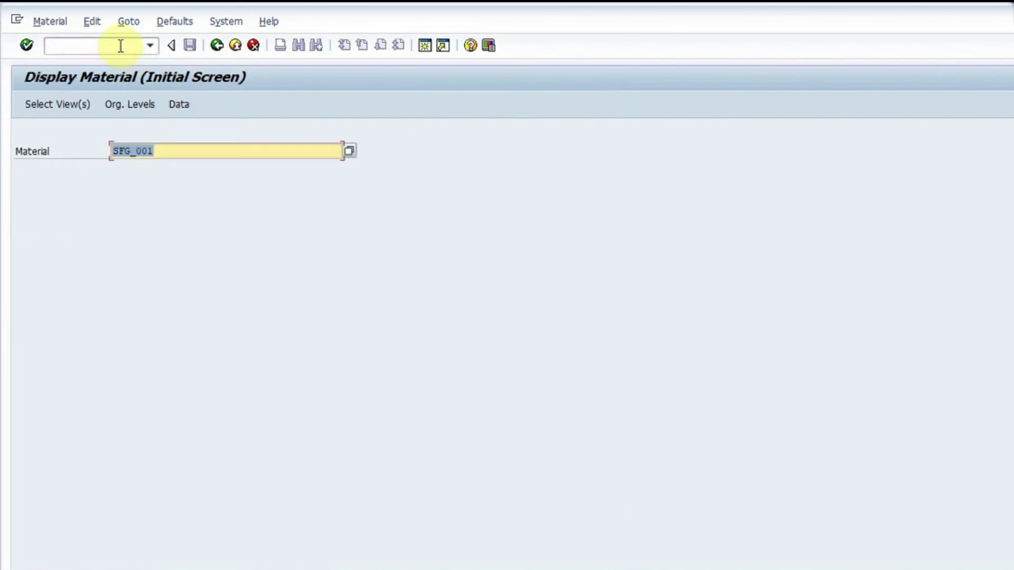
pyautogui.press('Return')
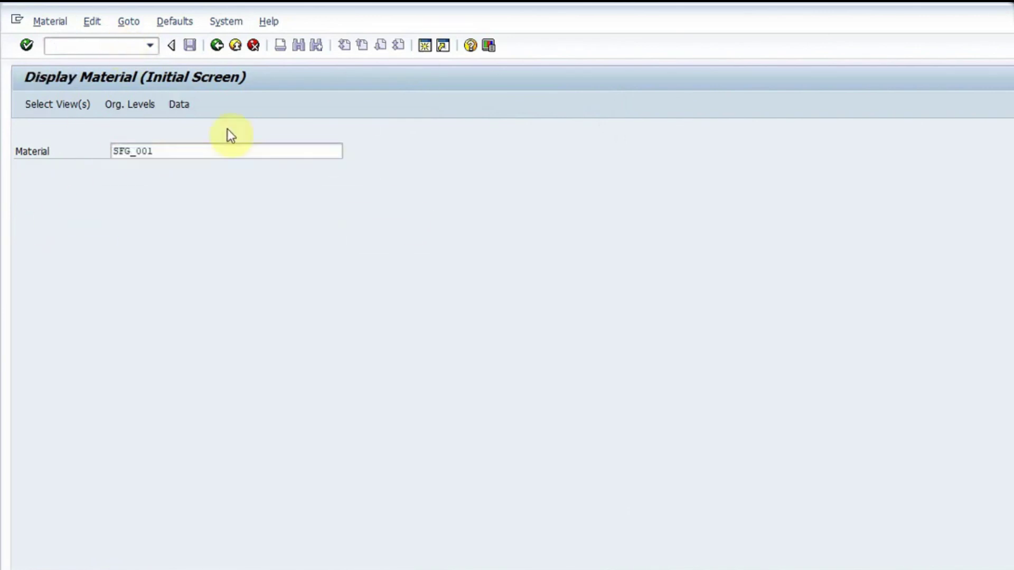
pyautogui.click(243, 213)
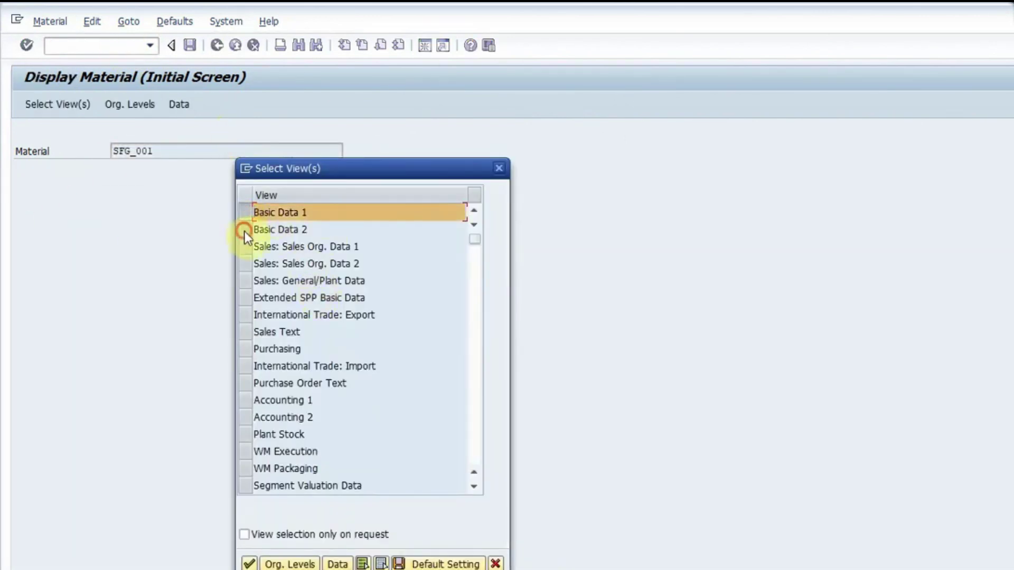
pyautogui.click(244, 230)
pyautogui.click(242, 349)
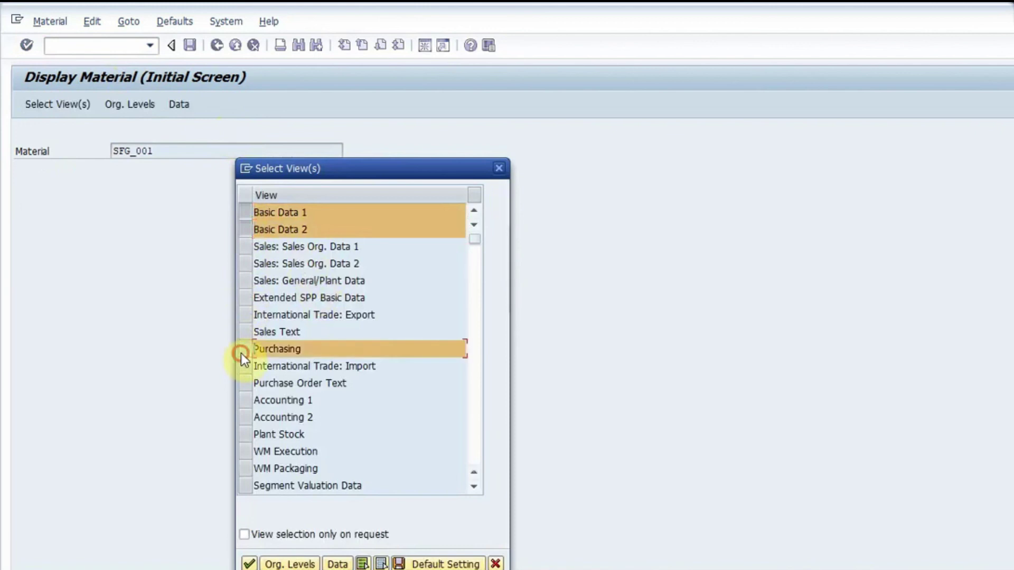
pyautogui.click(296, 564)
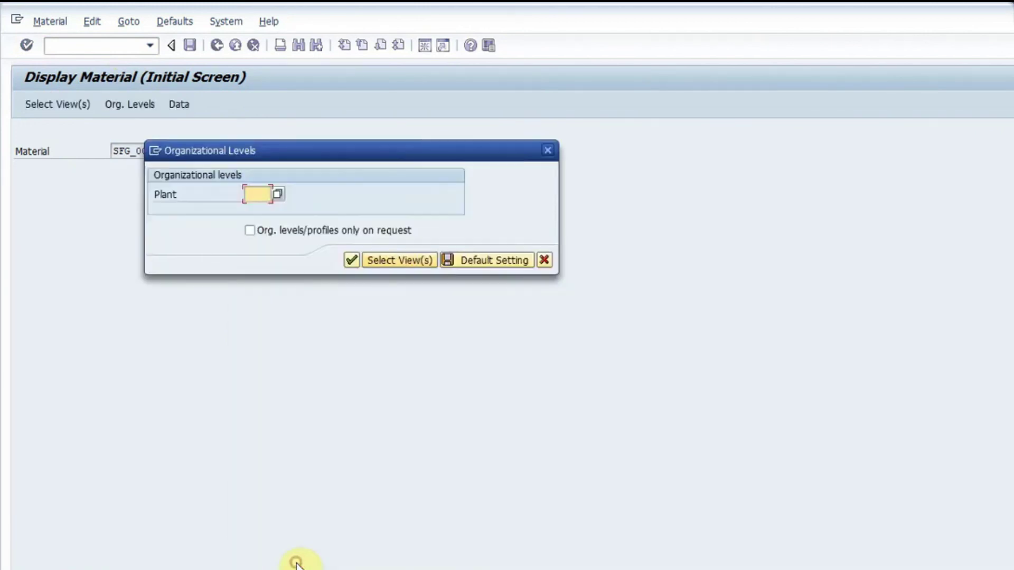
pyautogui.click(258, 209)
pyautogui.click(351, 259)
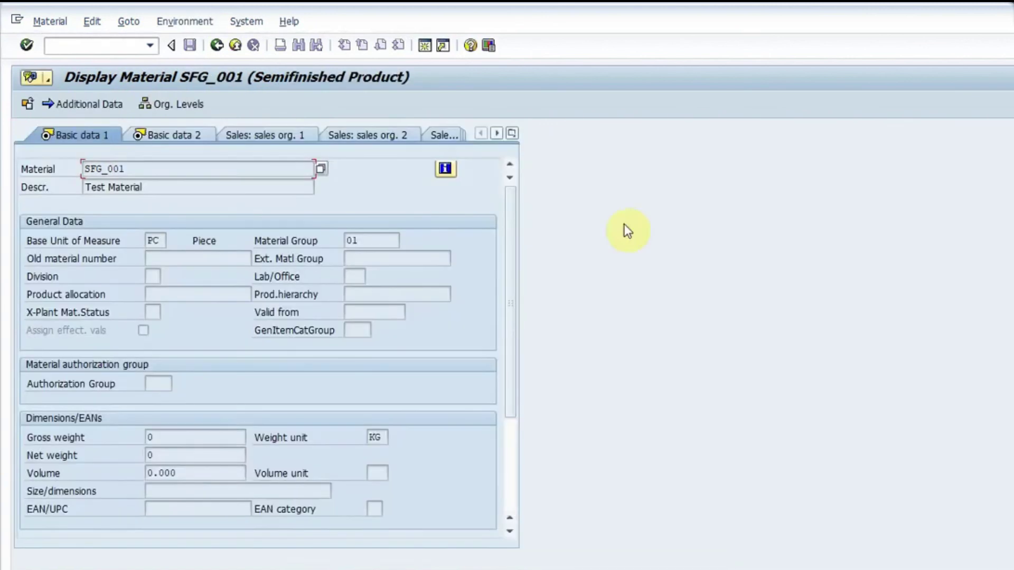
# - Review the Material Group and base unit on Basic Data 1, then check Basic Data 2
pyautogui.click(371, 242)
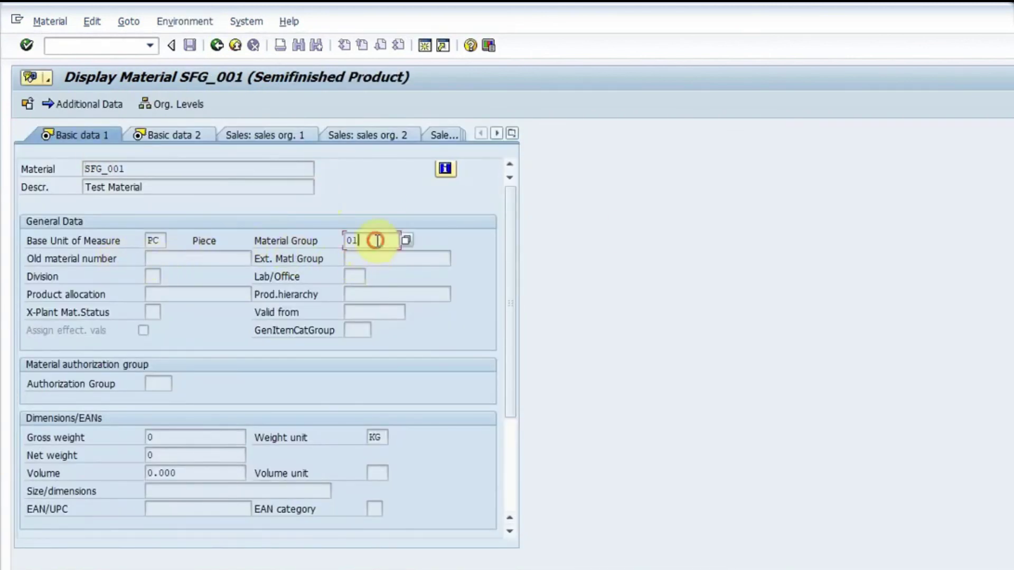
pyautogui.click(157, 240)
pyautogui.click(166, 135)
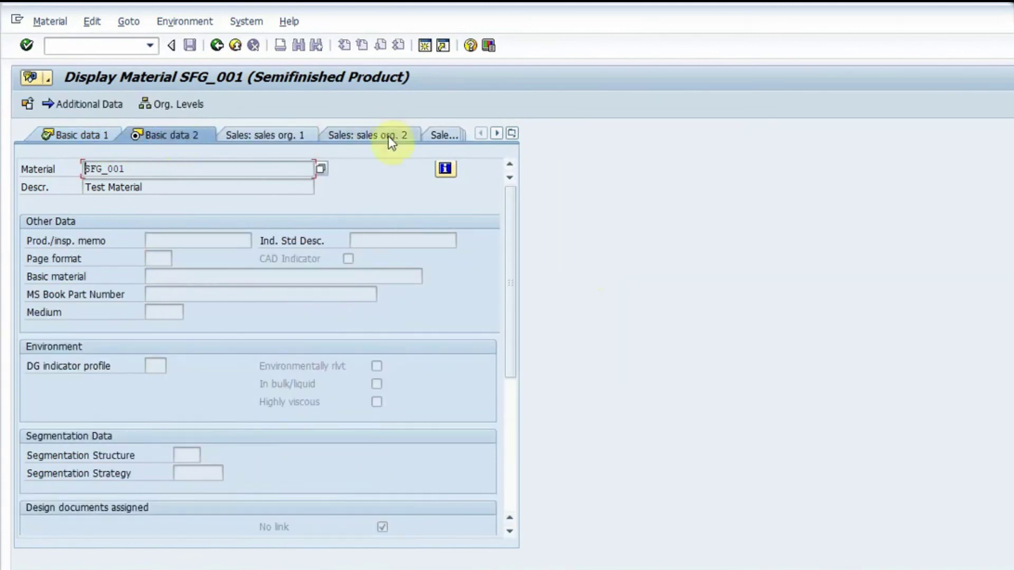
pyautogui.click(510, 134)
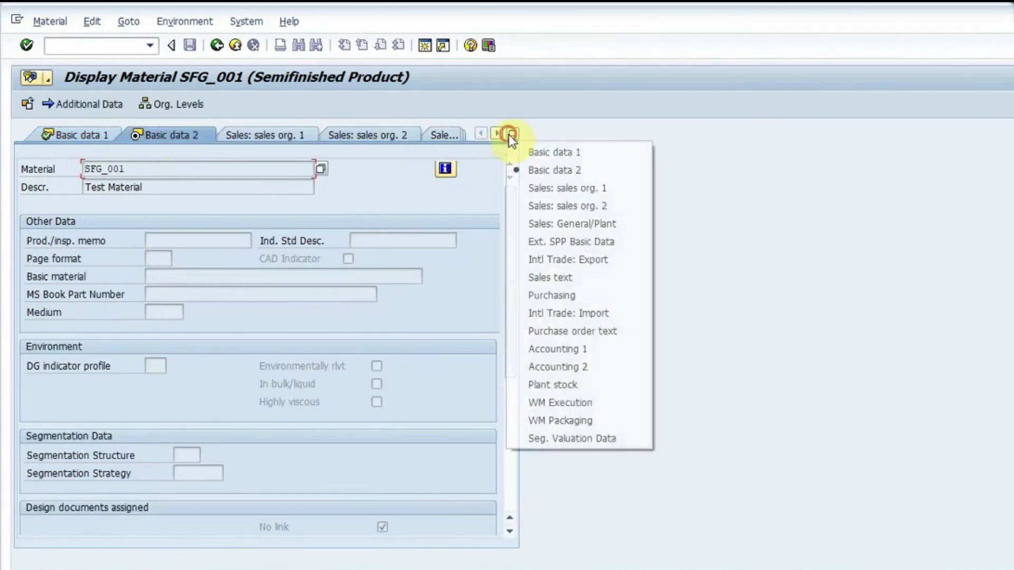
pyautogui.click(556, 296)
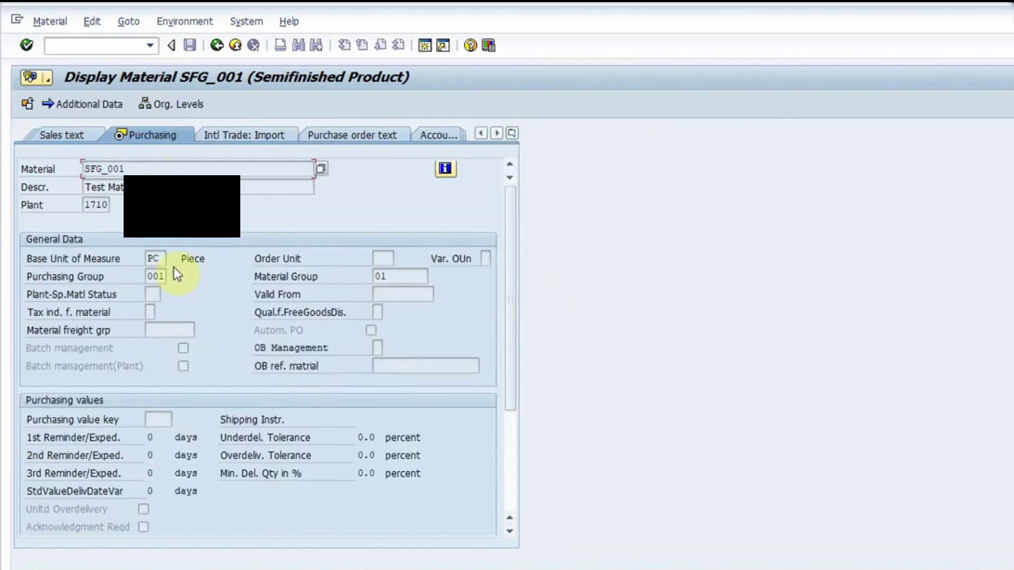
# - Verify Purchasing view values (base unit, Purchasing Group, Material Group, 2-day GR time) and leave the display
pyautogui.click(158, 258)
pyautogui.click(161, 276)
pyautogui.click(388, 276)
pyautogui.moveTo(510, 364); pyautogui.dragTo(511, 464)
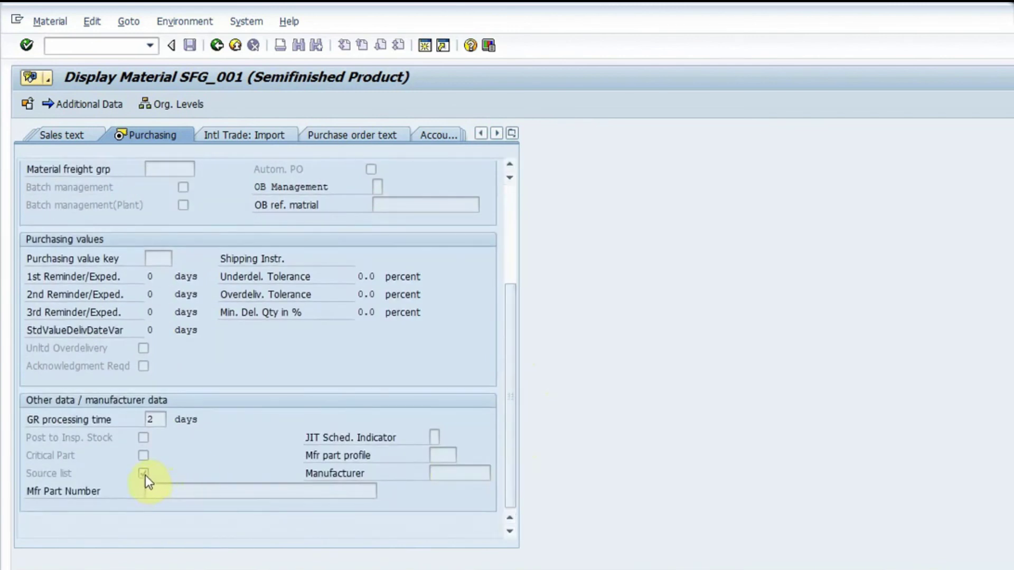
pyautogui.click(160, 419)
pyautogui.press('Return')
pyautogui.click(230, 345)
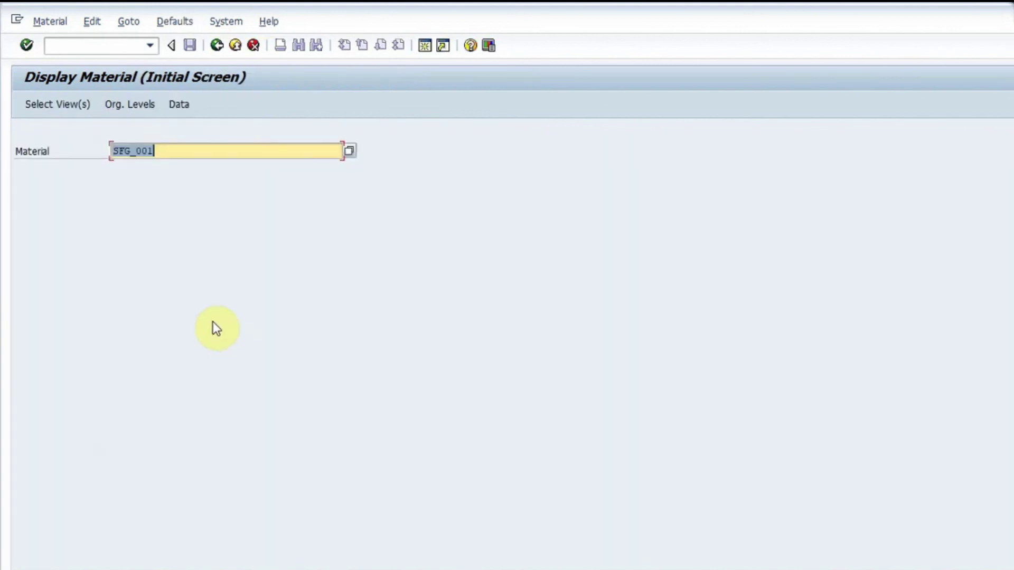